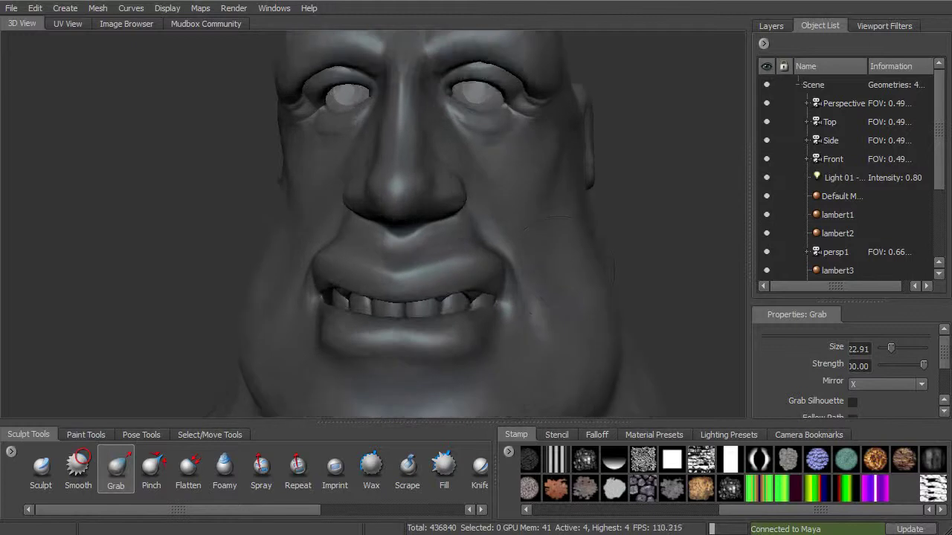
# Sculpt and smooth the philtrum between the nose and upper lip with the Wax brush at size 11.64 and X mirroring.
pyautogui.moveTo(410, 297)
pyautogui.keyDown('alt'); pyautogui.mouseDown()
pyautogui.moveTo(421, 298)
pyautogui.moveTo(405, 260)
pyautogui.moveTo(406, 277)
pyautogui.mouseUp(); pyautogui.keyUp('alt')
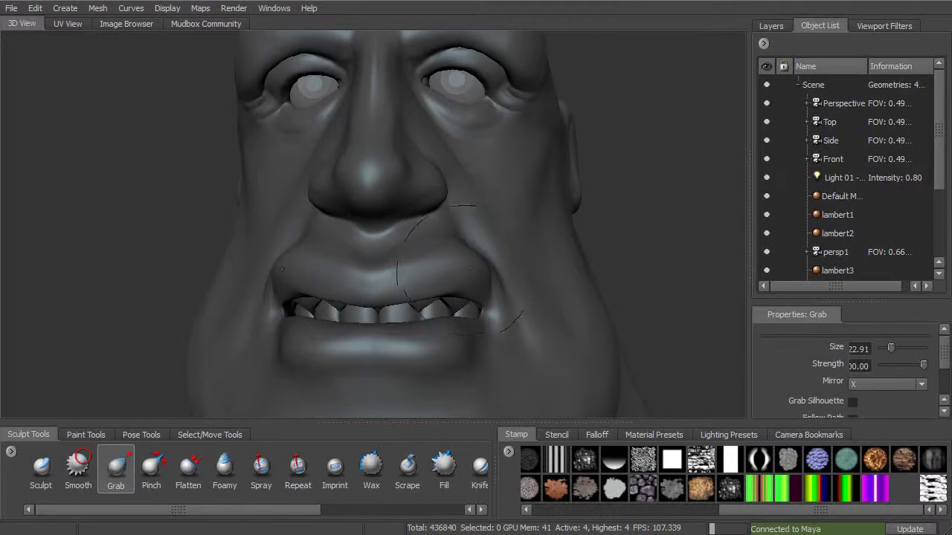
pyautogui.keyDown('alt'); pyautogui.moveTo(471, 269); pyautogui.dragTo(470, 299); pyautogui.keyUp('alt')
pyautogui.keyDown('alt'); pyautogui.moveTo(350, 351); pyautogui.dragTo(428, 260, button='middle'); pyautogui.keyUp('alt')
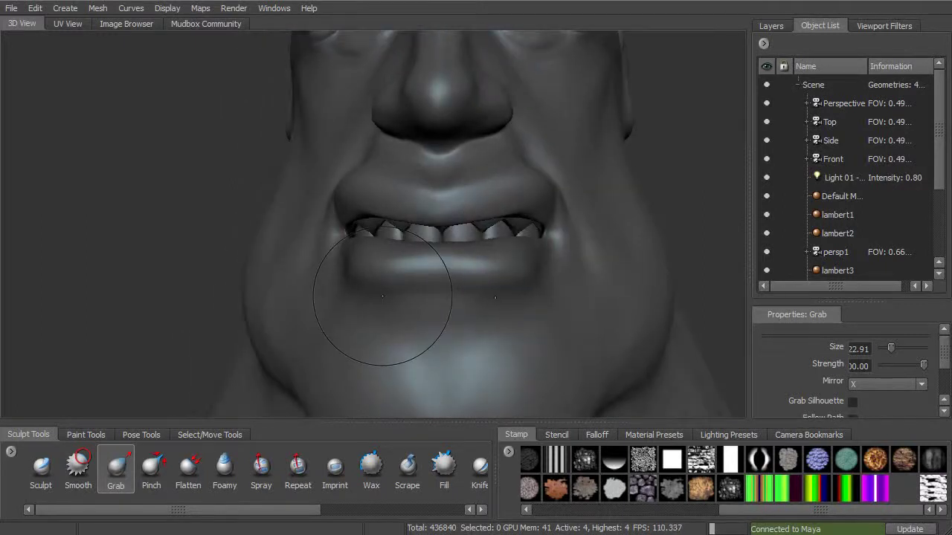
pyautogui.keyDown('alt'); pyautogui.moveTo(455, 231); pyautogui.dragTo(371, 268); pyautogui.keyUp('alt')
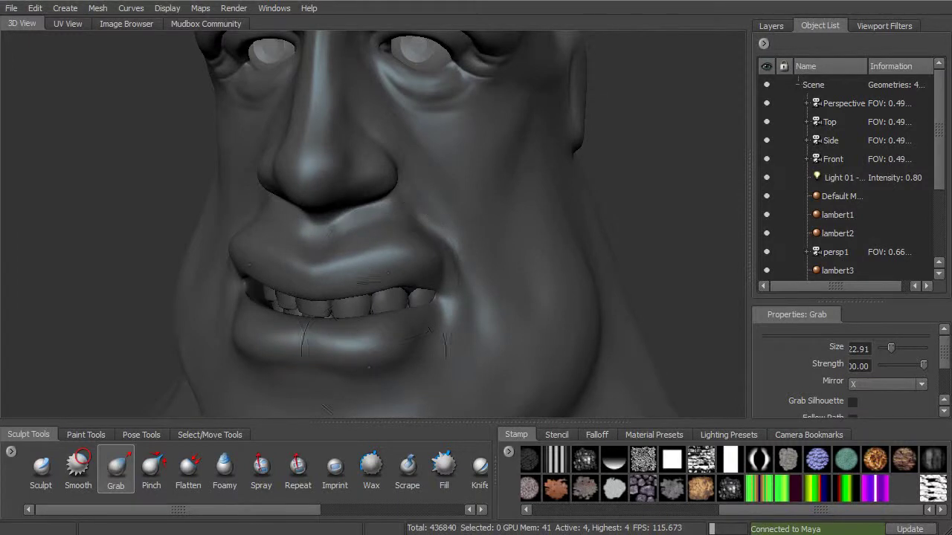
pyautogui.keyDown('alt'); pyautogui.moveTo(389, 348); pyautogui.dragTo(445, 285, button='middle'); pyautogui.keyUp('alt')
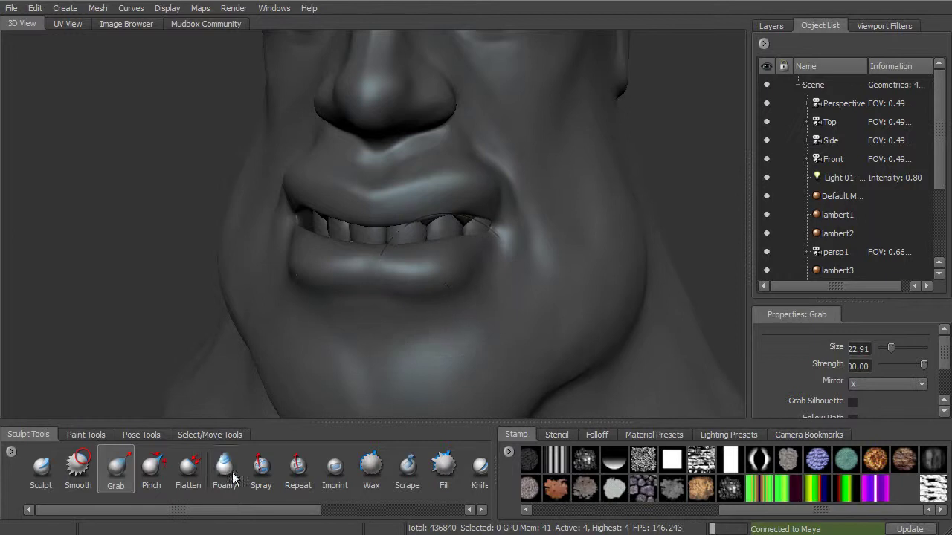
pyautogui.moveTo(285, 510); pyautogui.dragTo(306, 510)
pyautogui.click(335, 467)
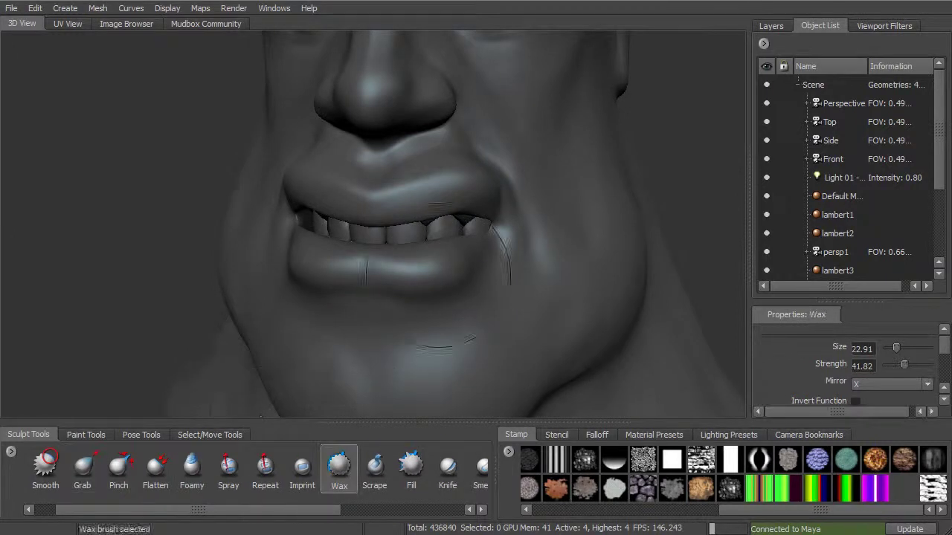
pyautogui.keyDown('alt'); pyautogui.moveTo(459, 211); pyautogui.dragTo(446, 263, button='middle'); pyautogui.keyUp('alt')
pyautogui.press('b')
pyautogui.moveTo(455, 246); pyautogui.dragTo(423, 246)
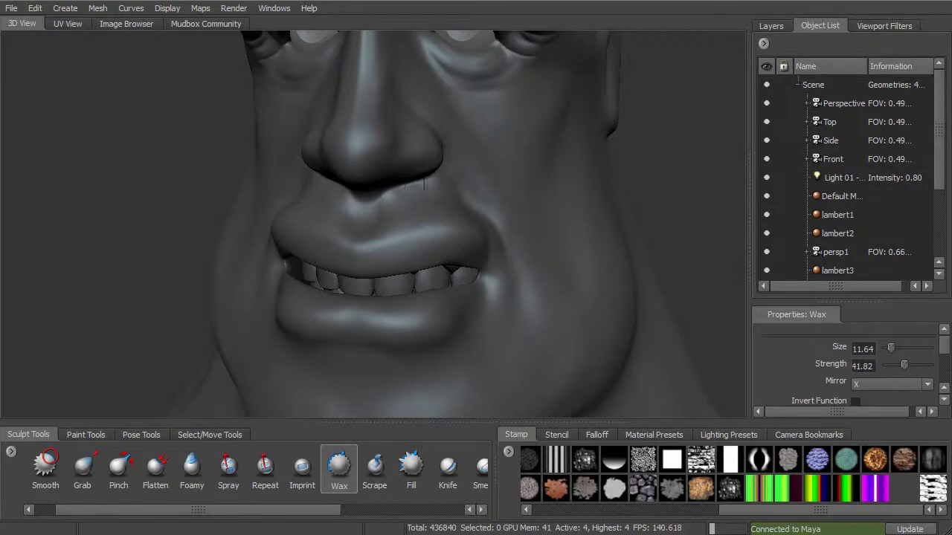
pyautogui.scroll(3, 411, 199)
pyautogui.moveTo(414, 177)
pyautogui.keyDown('alt'); pyautogui.mouseDown()
pyautogui.moveTo(379, 195)
pyautogui.moveTo(412, 199)
pyautogui.mouseUp(); pyautogui.keyUp('alt')
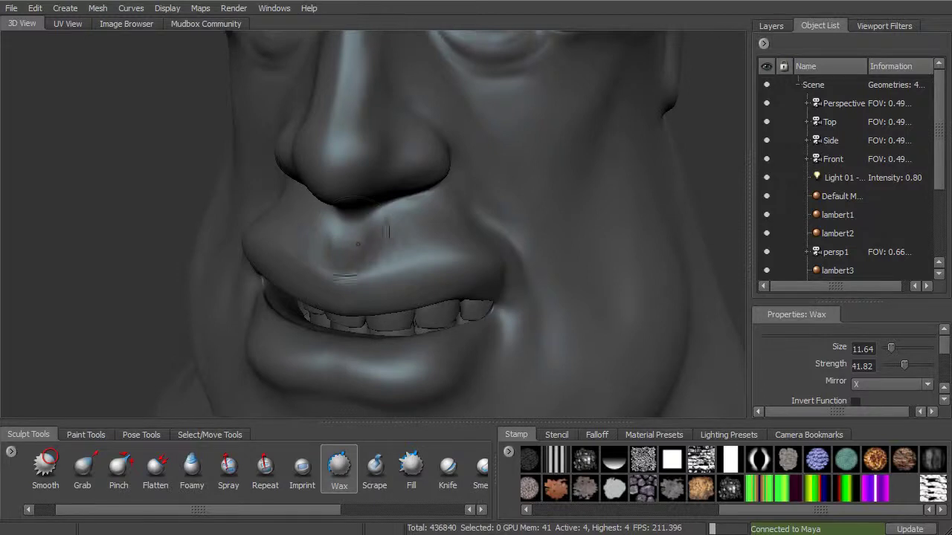
pyautogui.keyDown('shift'); pyautogui.moveTo(380, 232); pyautogui.dragTo(467, 245); pyautogui.keyUp('shift')
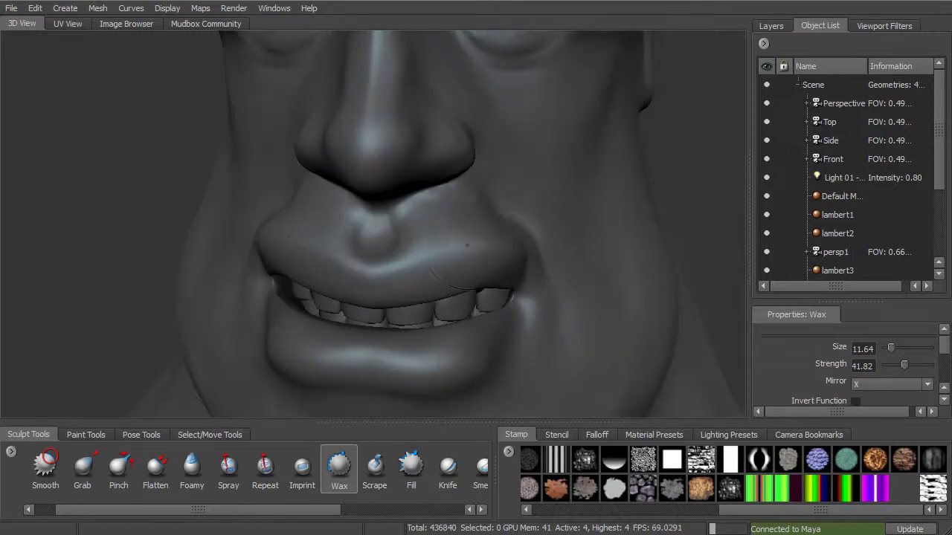
# Tighten the borders of the lips with the Pinch brush at size 11.64 and strength 15.
pyautogui.click(120, 490)
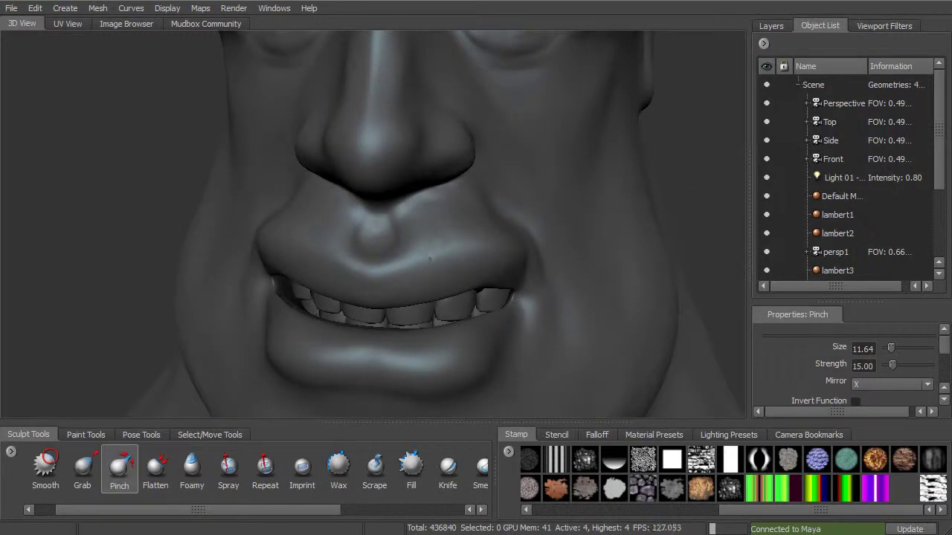
pyautogui.keyDown('alt'); pyautogui.moveTo(412, 260); pyautogui.dragTo(362, 259); pyautogui.keyUp('alt')
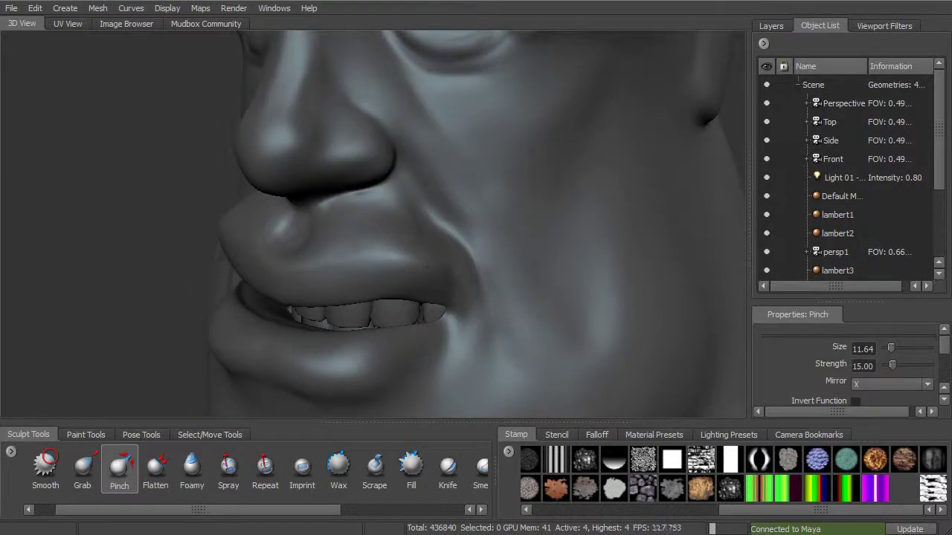
pyautogui.keyDown('alt'); pyautogui.moveTo(372, 253); pyautogui.dragTo(422, 249); pyautogui.keyUp('alt')
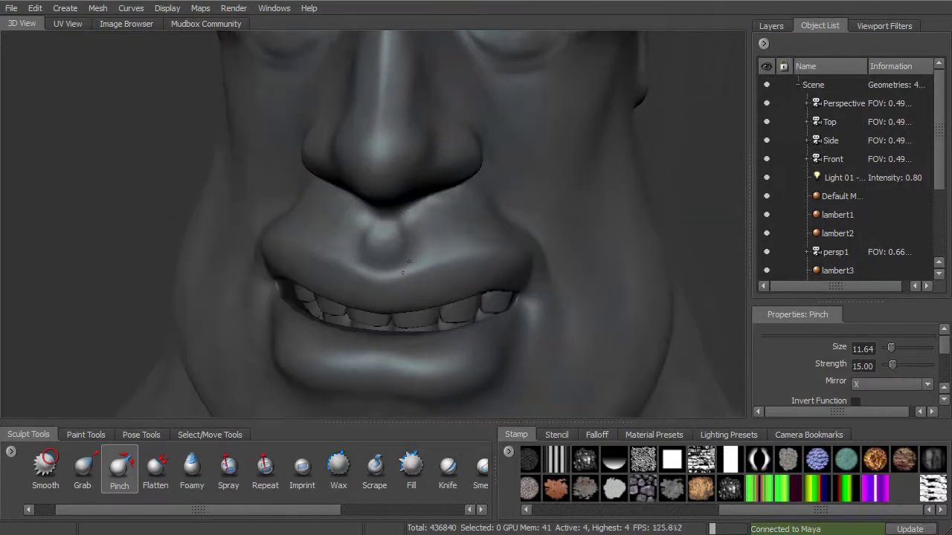
pyautogui.keyDown('alt'); pyautogui.moveTo(559, 229); pyautogui.dragTo(485, 241); pyautogui.keyUp('alt')
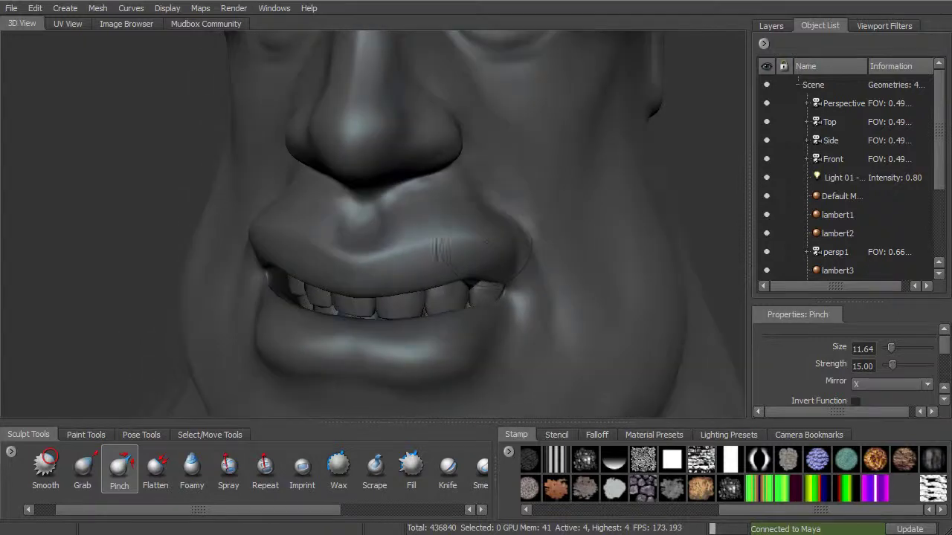
pyautogui.keyDown('alt'); pyautogui.moveTo(414, 265); pyautogui.dragTo(383, 335); pyautogui.keyUp('alt')
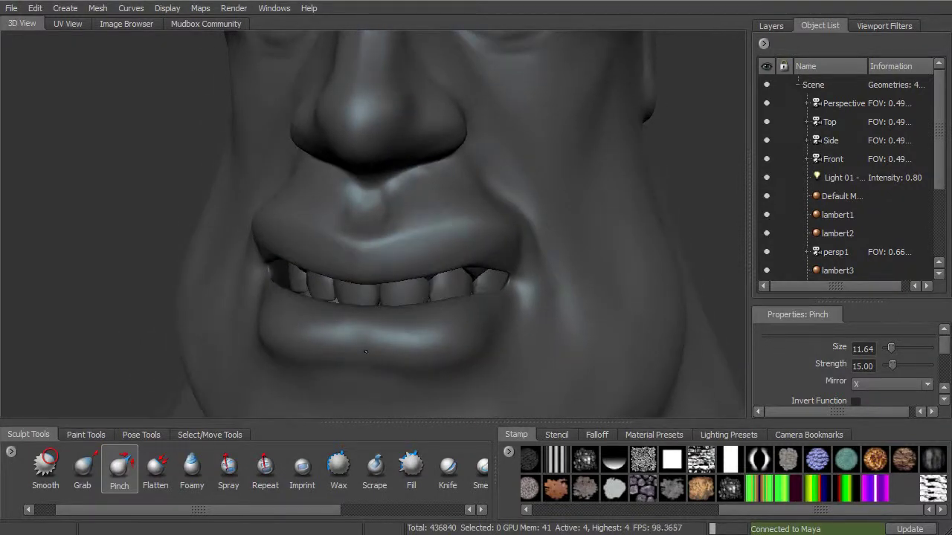
pyautogui.moveTo(484, 336)
pyautogui.keyDown('alt'); pyautogui.mouseDown()
pyautogui.moveTo(379, 338)
pyautogui.moveTo(465, 330)
pyautogui.moveTo(400, 389)
pyautogui.mouseUp(); pyautogui.keyUp('alt')
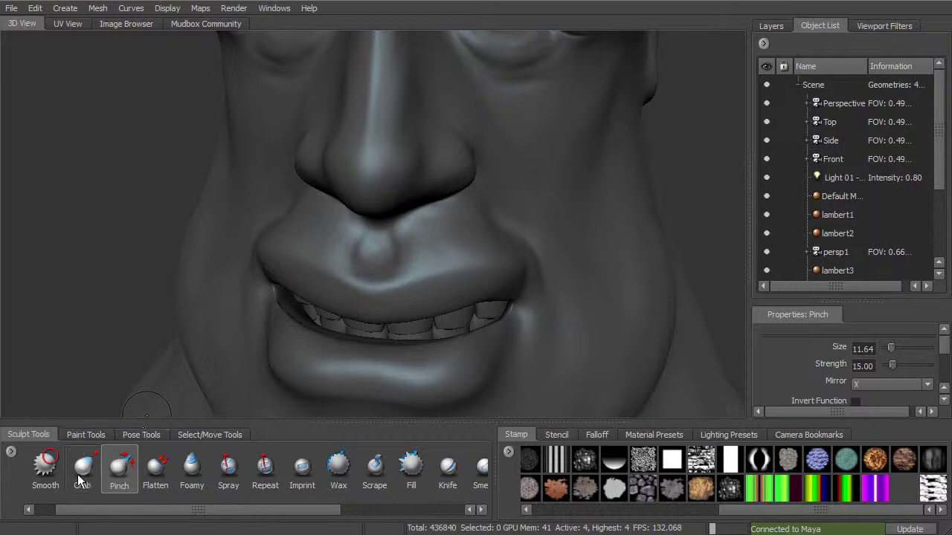
# Smooth the inner edges and undersides of the lips with the Smooth brush at size 11.64 and strength 15.
pyautogui.click(45, 466)
pyautogui.keyDown('alt'); pyautogui.moveTo(407, 279); pyautogui.dragTo(338, 313); pyautogui.keyUp('alt')
pyautogui.keyDown('alt'); pyautogui.moveTo(342, 317); pyautogui.dragTo(440, 249, button='middle'); pyautogui.keyUp('alt')
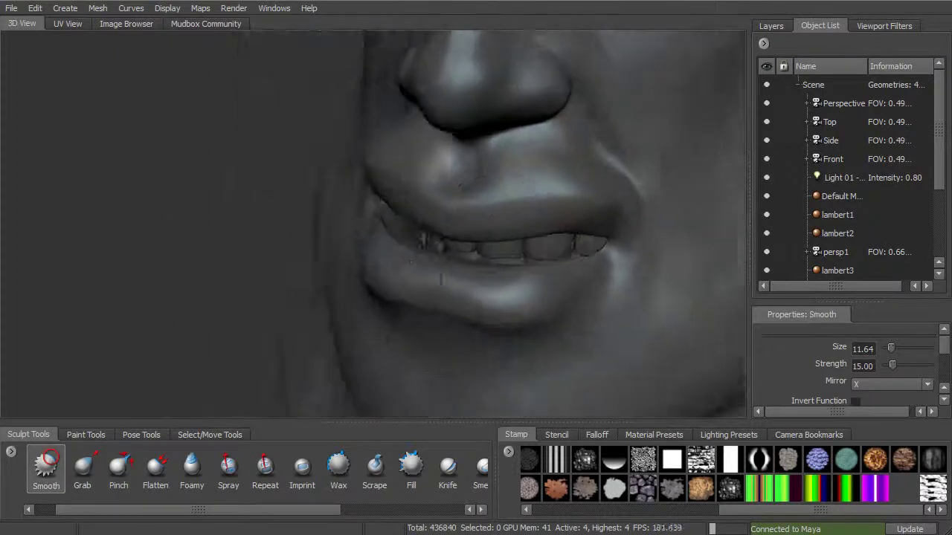
pyautogui.keyDown('alt'); pyautogui.moveTo(441, 249); pyautogui.dragTo(495, 271, button='right'); pyautogui.keyUp('alt')
pyautogui.keyDown('alt'); pyautogui.moveTo(495, 272); pyautogui.dragTo(449, 286); pyautogui.keyUp('alt')
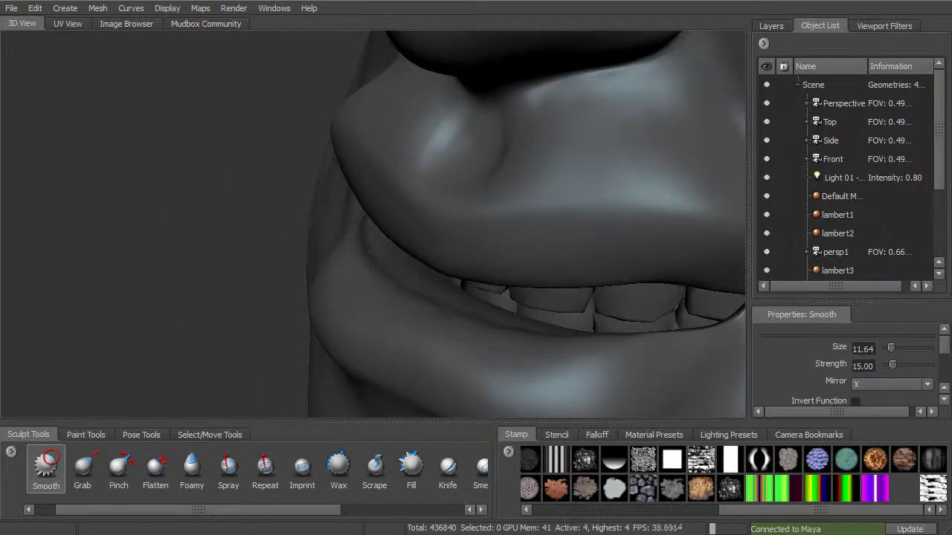
pyautogui.keyDown('alt'); pyautogui.moveTo(369, 252); pyautogui.dragTo(399, 273); pyautogui.keyUp('alt')
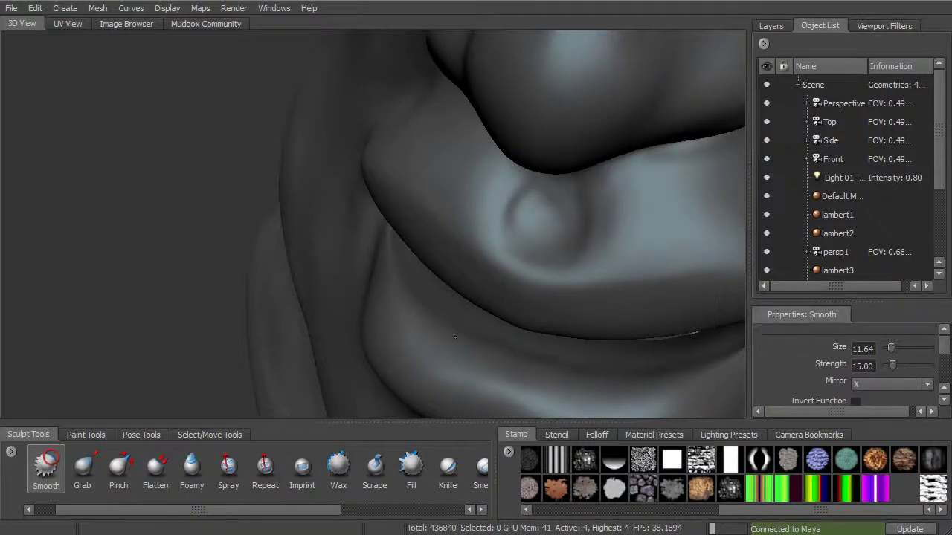
pyautogui.keyDown('alt'); pyautogui.moveTo(414, 295); pyautogui.dragTo(524, 242); pyautogui.keyUp('alt')
pyautogui.keyDown('alt'); pyautogui.moveTo(461, 260); pyautogui.dragTo(491, 279, button='right'); pyautogui.keyUp('alt')
pyautogui.keyDown('alt'); pyautogui.moveTo(491, 279); pyautogui.dragTo(479, 291); pyautogui.keyUp('alt')
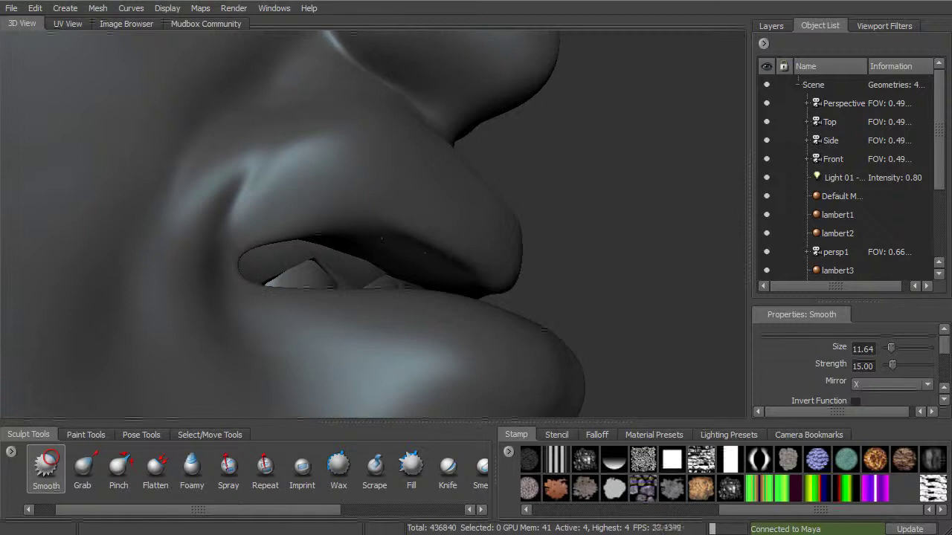
pyautogui.moveTo(390, 252)
pyautogui.mouseDown()
pyautogui.moveTo(386, 260)
pyautogui.moveTo(463, 286)
pyautogui.moveTo(507, 258)
pyautogui.mouseUp()
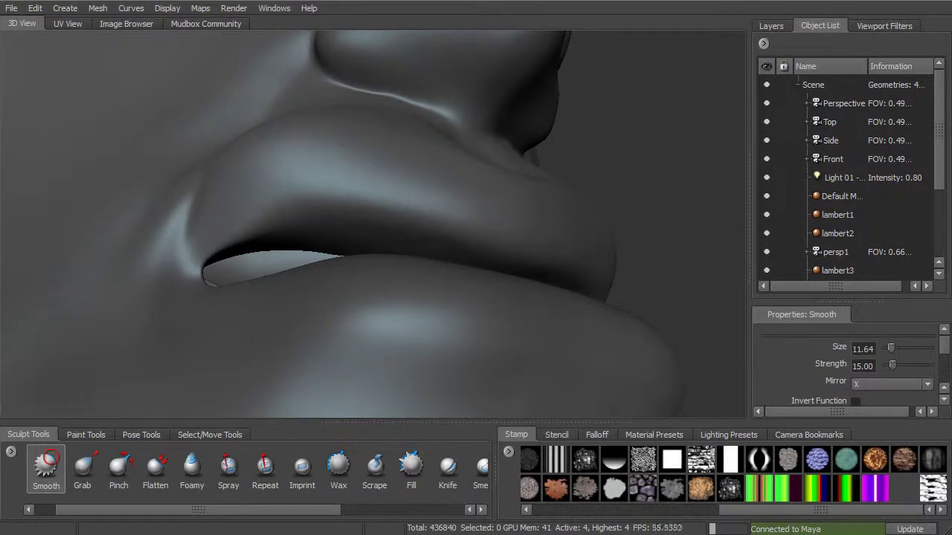
# Examine the lips and mouth corners from the side, front and three-quarter angles.
pyautogui.keyDown('alt'); pyautogui.moveTo(401, 297); pyautogui.dragTo(446, 230); pyautogui.keyUp('alt')
pyautogui.keyDown('alt'); pyautogui.moveTo(330, 201); pyautogui.dragTo(244, 265); pyautogui.keyUp('alt')
pyautogui.keyDown('alt'); pyautogui.moveTo(244, 265); pyautogui.dragTo(270, 281, button='right'); pyautogui.keyUp('alt')
pyautogui.keyDown('alt'); pyautogui.moveTo(270, 281); pyautogui.dragTo(212, 282); pyautogui.keyUp('alt')
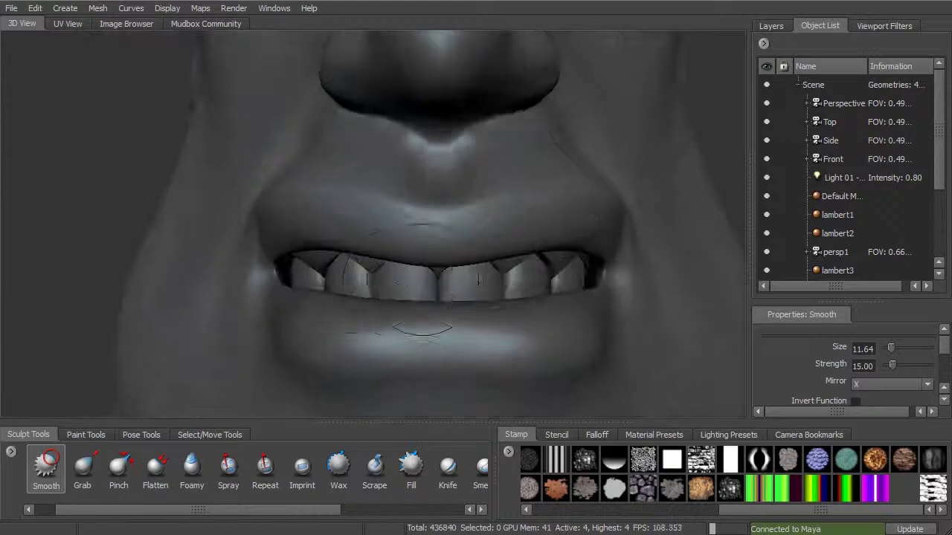
pyautogui.moveTo(647, 282)
pyautogui.keyDown('alt'); pyautogui.mouseDown()
pyautogui.moveTo(554, 281)
pyautogui.moveTo(669, 353)
pyautogui.mouseUp(); pyautogui.keyUp('alt')
pyautogui.keyDown('alt'); pyautogui.moveTo(669, 353); pyautogui.dragTo(544, 278, button='middle'); pyautogui.keyUp('alt')
pyautogui.keyDown('alt'); pyautogui.moveTo(547, 261); pyautogui.dragTo(488, 221); pyautogui.keyUp('alt')
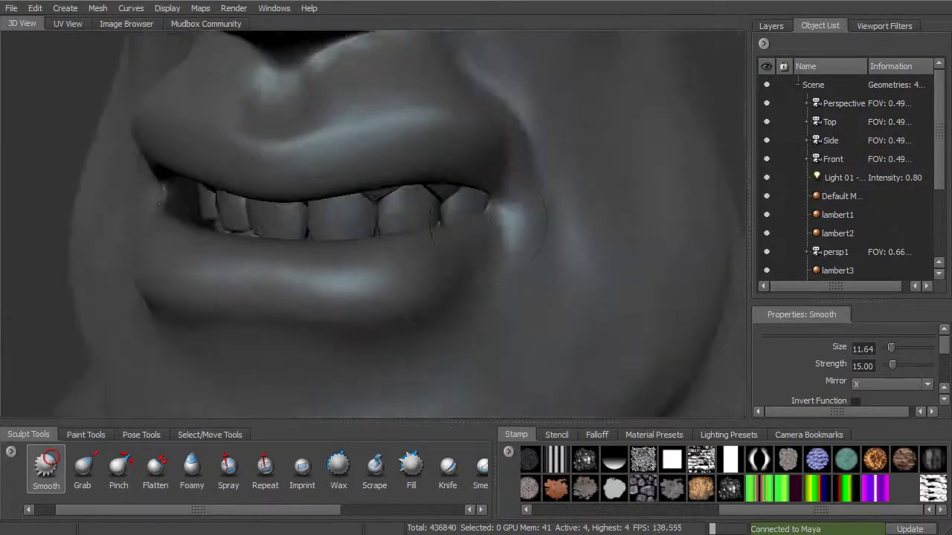
pyautogui.keyDown('alt'); pyautogui.moveTo(488, 220); pyautogui.dragTo(451, 216, button='right'); pyautogui.keyUp('alt')
# Build up and soften the fold at the mouth corners with the Wax brush at size 8.51 and strength 41.82.
pyautogui.click(352, 476)
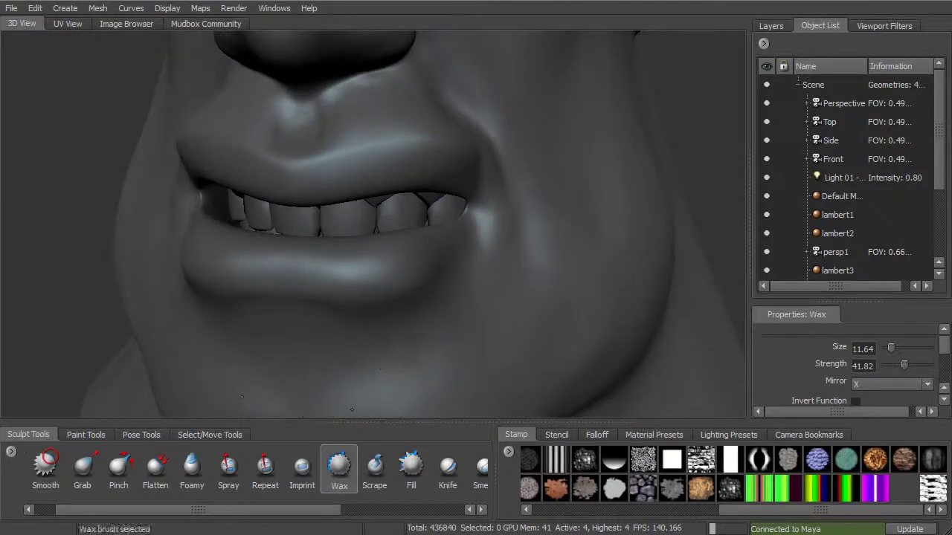
pyautogui.keyDown('alt'); pyautogui.moveTo(569, 177); pyautogui.dragTo(513, 245, button='middle'); pyautogui.keyUp('alt')
pyautogui.keyDown('alt'); pyautogui.moveTo(512, 245); pyautogui.dragTo(533, 246, button='right'); pyautogui.keyUp('alt')
pyautogui.moveTo(470, 259); pyautogui.dragTo(437, 258)
pyautogui.keyDown('alt'); pyautogui.moveTo(304, 227); pyautogui.dragTo(362, 193); pyautogui.keyUp('alt')
pyautogui.keyDown('alt'); pyautogui.moveTo(495, 231); pyautogui.dragTo(437, 245); pyautogui.keyUp('alt')
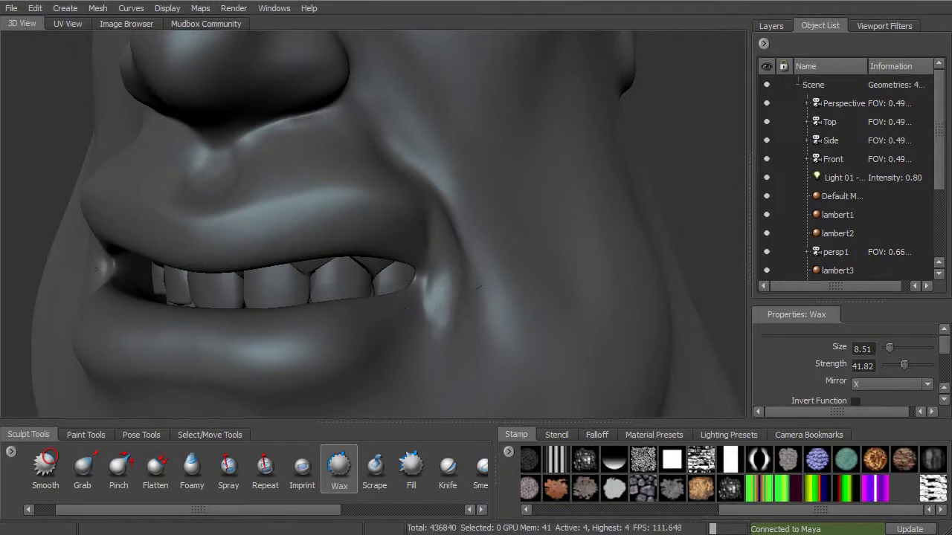
pyautogui.press('shift')
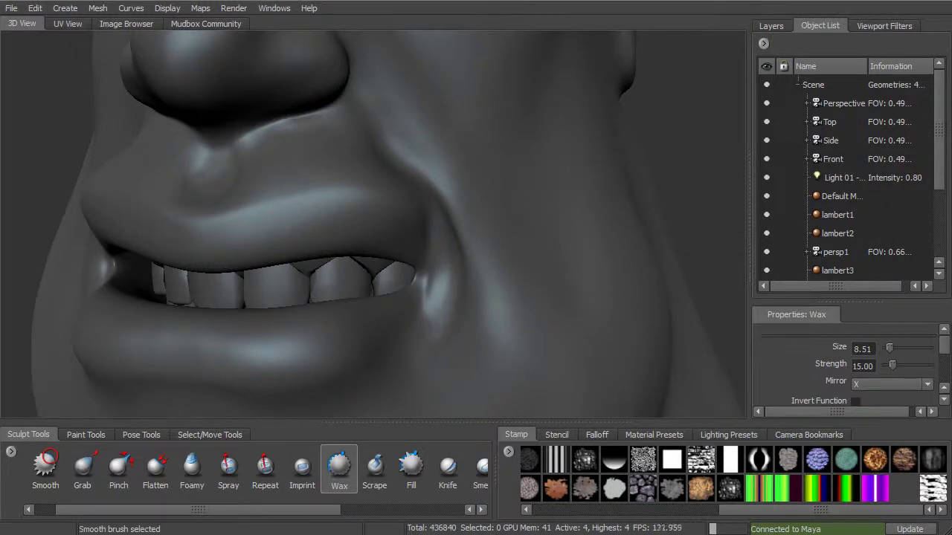
# Smooth the nasolabial fold beside the upper lip at size 8.51 and strength 15.
pyautogui.keyDown('alt'); pyautogui.moveTo(487, 216); pyautogui.dragTo(422, 215); pyautogui.keyUp('alt')
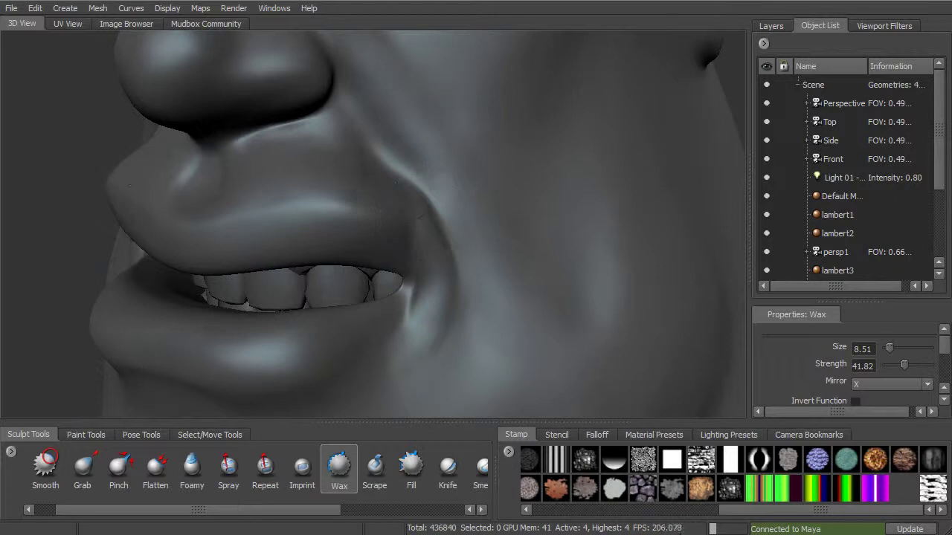
pyautogui.press('shift')
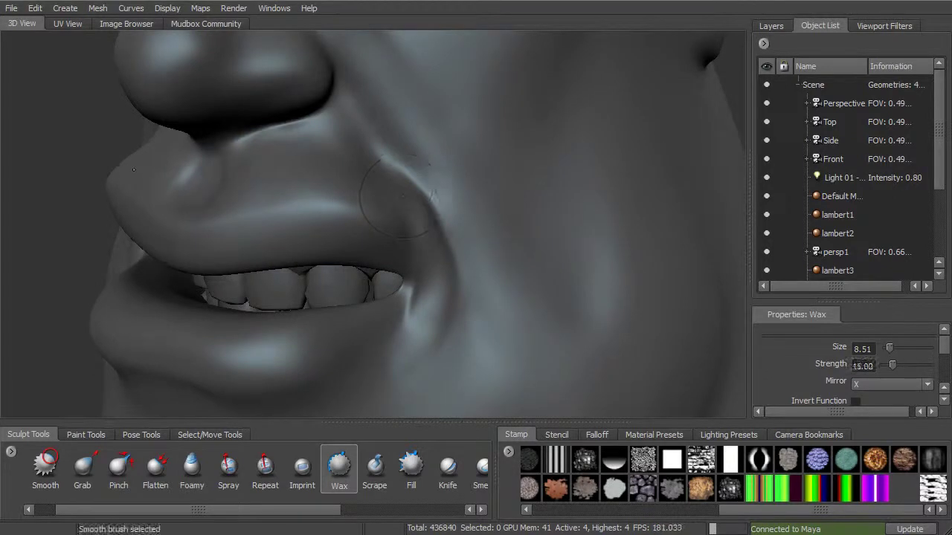
pyautogui.keyDown('alt'); pyautogui.moveTo(439, 197); pyautogui.dragTo(339, 199); pyautogui.keyUp('alt')
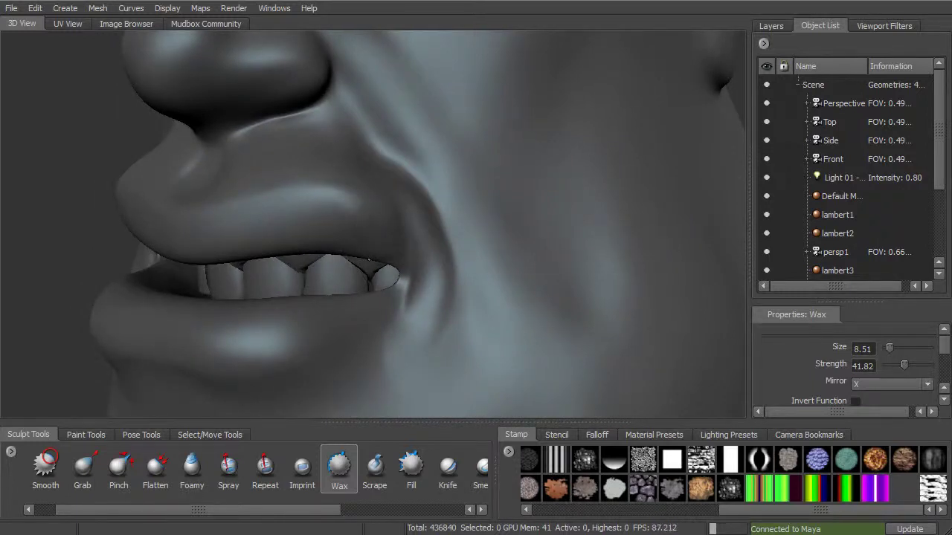
# Lock the gums object to protect it from sculpting strokes.
pyautogui.click(368, 261)
pyautogui.moveTo(303, 201)
pyautogui.keyDown('alt'); pyautogui.mouseDown()
pyautogui.moveTo(333, 184)
pyautogui.moveTo(340, 195)
pyautogui.mouseUp(); pyautogui.keyUp('alt')
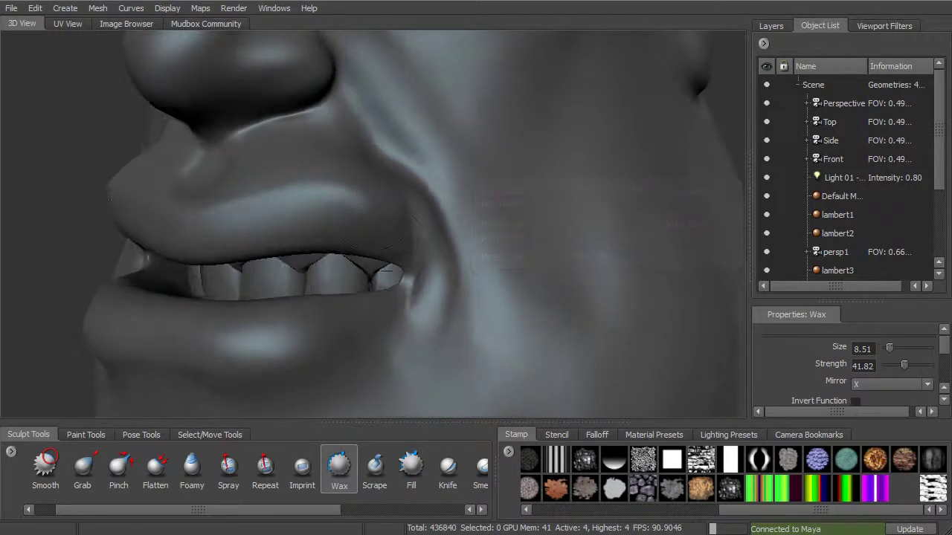
pyautogui.moveTo(935, 162); pyautogui.dragTo(941, 229)
pyautogui.click(785, 252)
# Refine the upper lip's form toward the mouth corners with the Wax brush, reducing its size to 5.17.
pyautogui.keyDown('alt'); pyautogui.moveTo(446, 212); pyautogui.dragTo(375, 247); pyautogui.keyUp('alt')
pyautogui.press('shift')
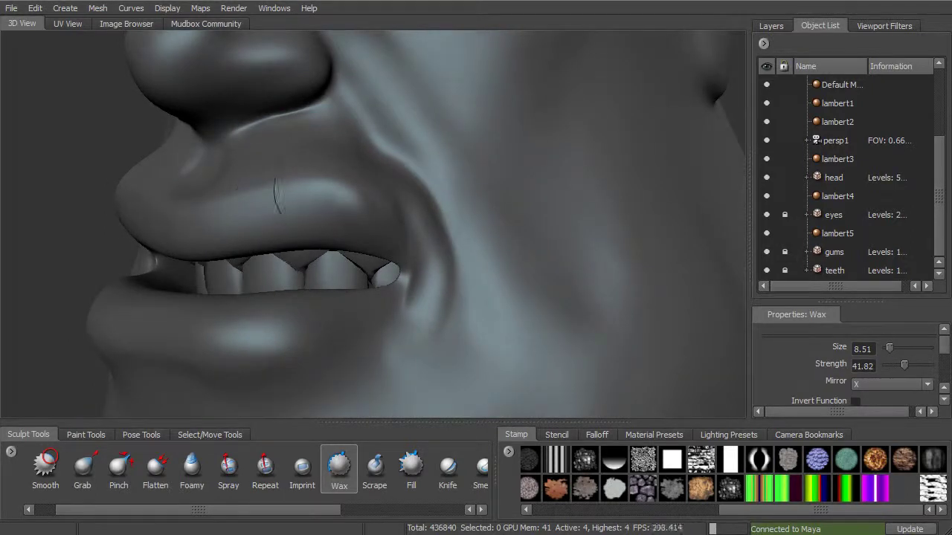
pyautogui.keyDown('alt'); pyautogui.moveTo(235, 231); pyautogui.dragTo(279, 223); pyautogui.keyUp('alt')
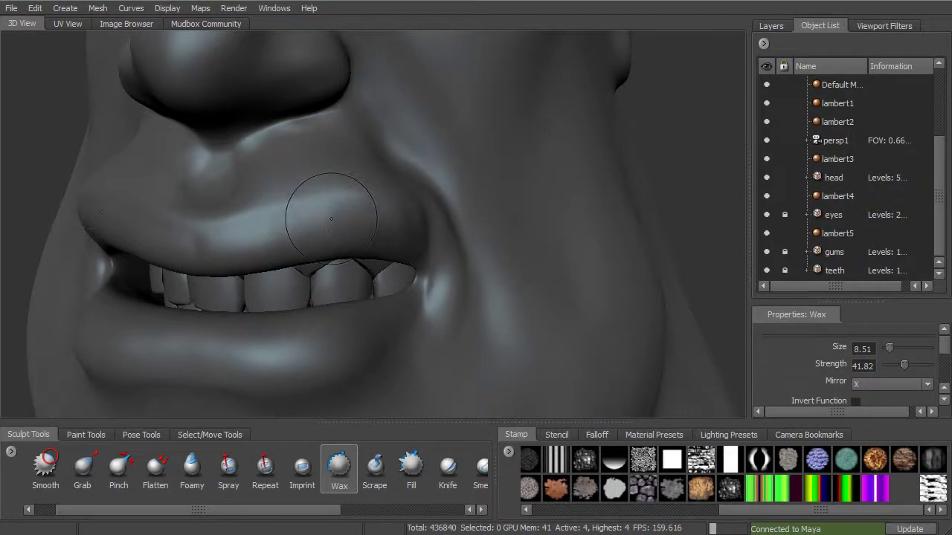
pyautogui.moveTo(332, 220); pyautogui.dragTo(307, 230)
pyautogui.keyDown('alt'); pyautogui.moveTo(380, 233); pyautogui.dragTo(247, 241); pyautogui.keyUp('alt')
pyautogui.keyDown('alt'); pyautogui.moveTo(302, 206); pyautogui.dragTo(222, 200); pyautogui.keyUp('alt')
pyautogui.keyDown('alt'); pyautogui.moveTo(319, 249); pyautogui.dragTo(280, 258); pyautogui.keyUp('alt')
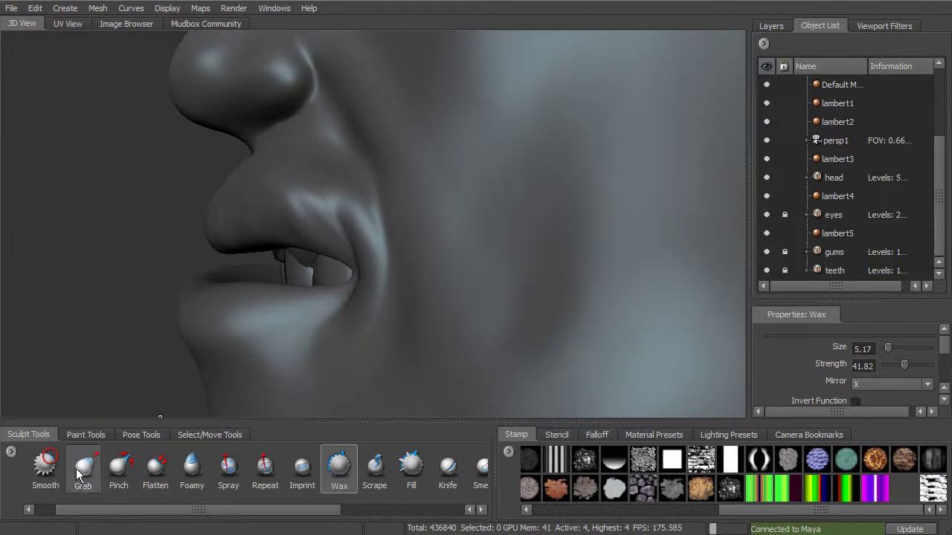
# Pull the front of the upper lip forward and upward in profile with the Grab brush at size 15.23.
pyautogui.click(77, 473)
pyautogui.keyDown('alt'); pyautogui.moveTo(245, 162); pyautogui.dragTo(266, 188); pyautogui.keyUp('alt')
pyautogui.moveTo(253, 190)
pyautogui.keyDown('alt'); pyautogui.mouseDown()
pyautogui.moveTo(228, 192)
pyautogui.moveTo(281, 190)
pyautogui.moveTo(241, 182)
pyautogui.mouseUp(); pyautogui.keyUp('alt')
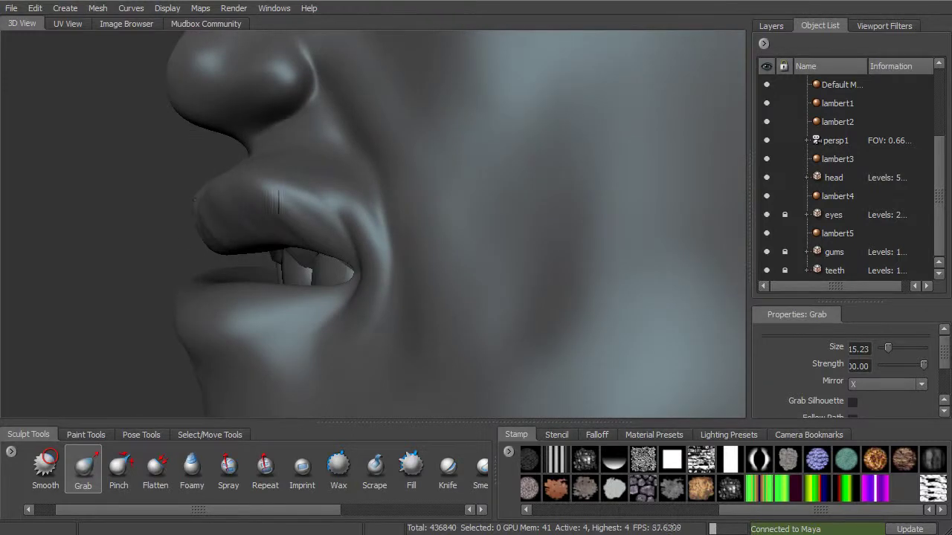
pyautogui.keyDown('alt'); pyautogui.moveTo(255, 170); pyautogui.dragTo(268, 165); pyautogui.keyUp('alt')
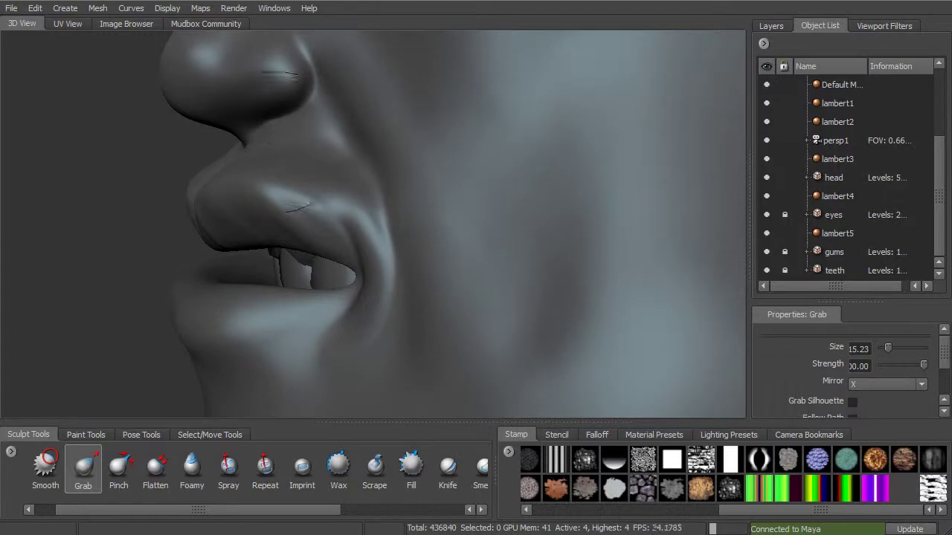
pyautogui.keyDown('alt'); pyautogui.moveTo(263, 144); pyautogui.dragTo(316, 122); pyautogui.keyUp('alt')
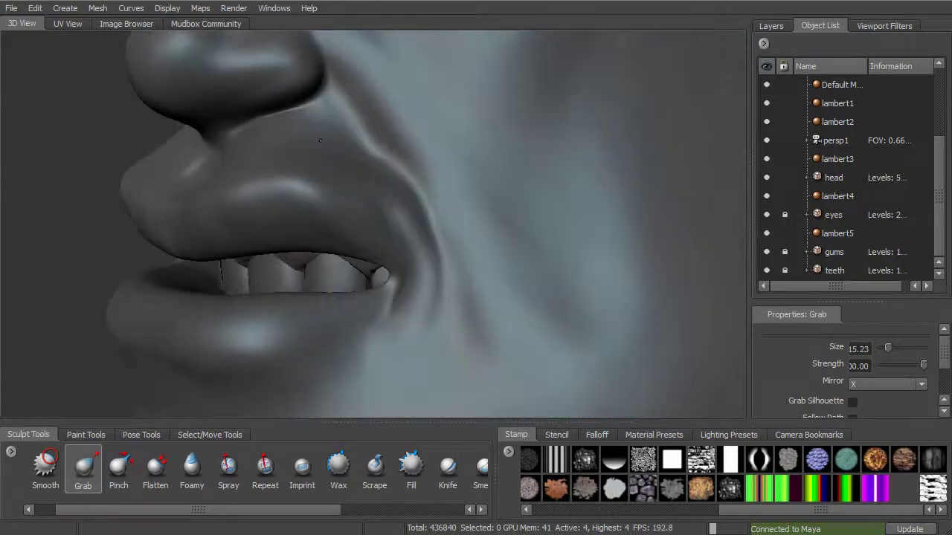
pyautogui.keyDown('alt'); pyautogui.moveTo(316, 123); pyautogui.dragTo(338, 189, button='middle'); pyautogui.keyUp('alt')
pyautogui.moveTo(338, 188)
pyautogui.keyDown('alt'); pyautogui.mouseDown()
pyautogui.moveTo(365, 189)
pyautogui.moveTo(321, 186)
pyautogui.moveTo(255, 213)
pyautogui.mouseUp(); pyautogui.keyUp('alt')
pyautogui.moveTo(254, 213)
pyautogui.keyDown('alt'); pyautogui.mouseDown()
pyautogui.moveTo(297, 233)
pyautogui.moveTo(314, 253)
pyautogui.moveTo(353, 262)
pyautogui.moveTo(398, 254)
pyautogui.moveTo(406, 274)
pyautogui.mouseUp(); pyautogui.keyUp('alt')
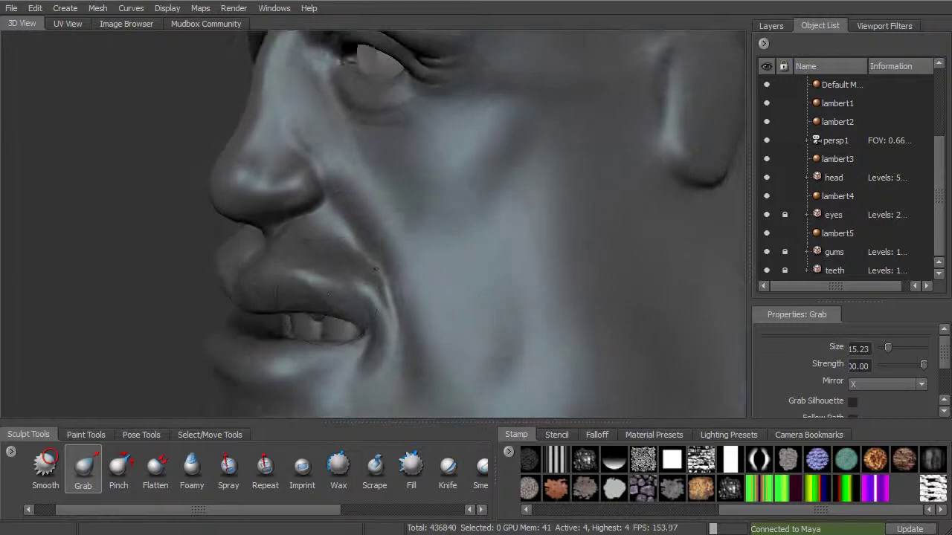
# Reshape the upper lip toward the mouth corner with the Grab brush at size 15.23, smoothing at strength 15.
pyautogui.press('shift')
pyautogui.moveTo(319, 303)
pyautogui.keyDown('alt'); pyautogui.mouseDown()
pyautogui.moveTo(368, 250)
pyautogui.moveTo(360, 251)
pyautogui.mouseUp(); pyautogui.keyUp('alt')
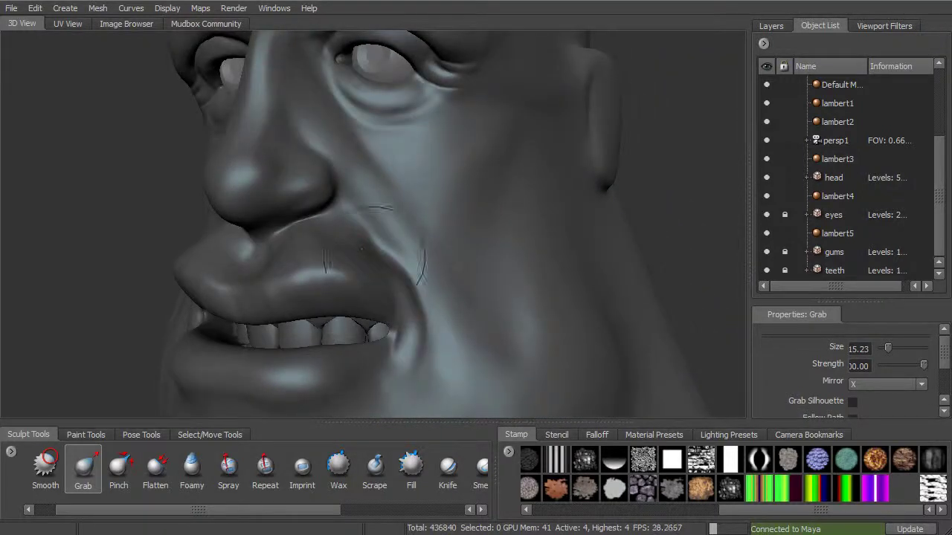
pyautogui.moveTo(337, 236)
pyautogui.keyDown('alt'); pyautogui.mouseDown()
pyautogui.moveTo(372, 213)
pyautogui.moveTo(396, 230)
pyautogui.mouseUp(); pyautogui.keyUp('alt')
pyautogui.press('shift')
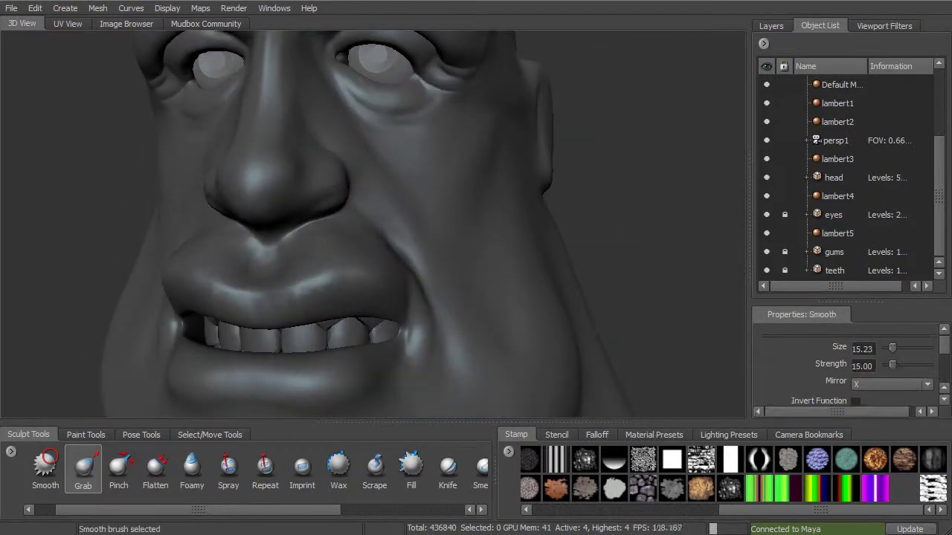
# Pull the lower lip into a fuller profile with the Grab brush at size 15.23 and smooth it.
pyautogui.keyDown('alt'); pyautogui.moveTo(380, 284); pyautogui.dragTo(419, 225, button='middle'); pyautogui.keyUp('alt')
pyautogui.moveTo(418, 225)
pyautogui.keyDown('alt'); pyautogui.mouseDown()
pyautogui.moveTo(438, 231)
pyautogui.moveTo(271, 246)
pyautogui.moveTo(283, 254)
pyautogui.mouseUp(); pyautogui.keyUp('alt')
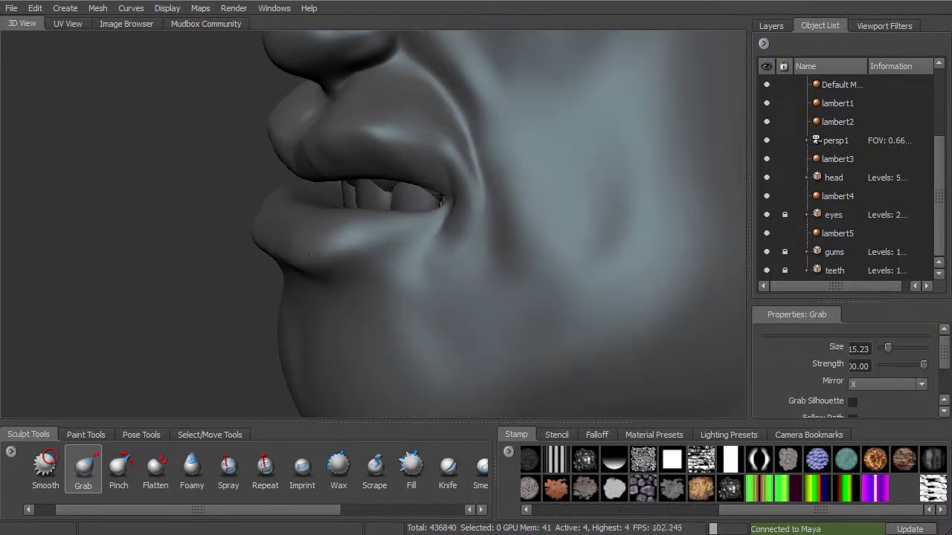
pyautogui.keyDown('alt'); pyautogui.moveTo(372, 238); pyautogui.dragTo(332, 236); pyautogui.keyUp('alt')
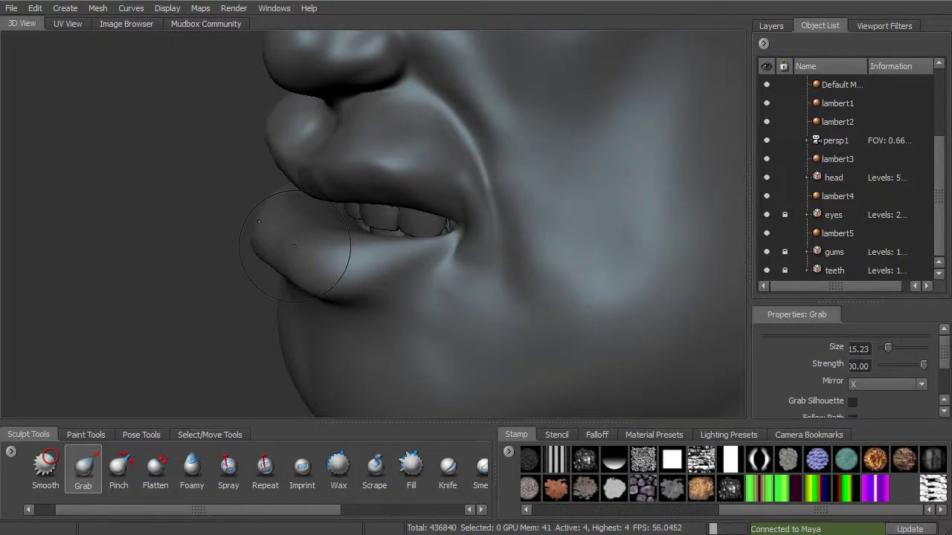
pyautogui.keyDown('alt'); pyautogui.moveTo(339, 251); pyautogui.dragTo(513, 232); pyautogui.keyUp('alt')
pyautogui.press('shift')
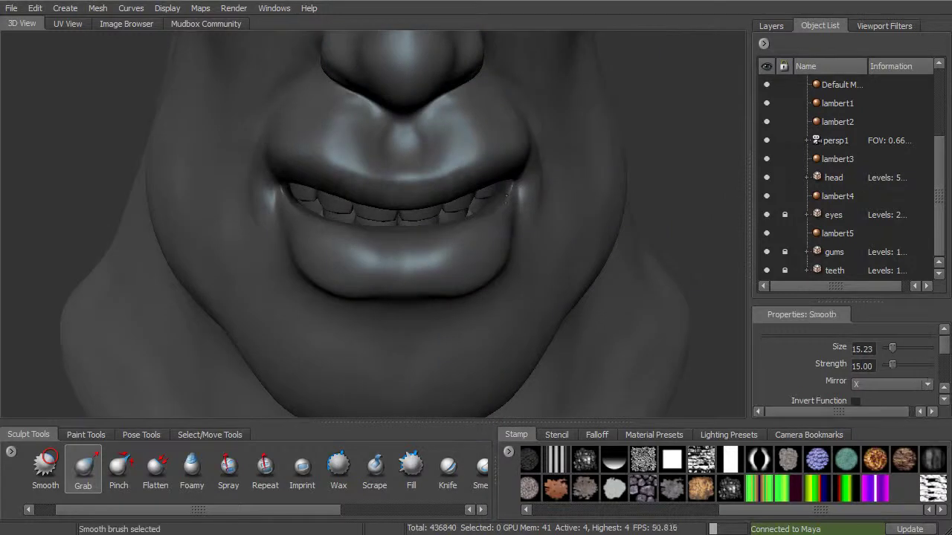
# Adjust the lower lip's outer contour near the mouth corners with the Grab brush at size 15.23.
pyautogui.moveTo(511, 190)
pyautogui.keyDown('alt'); pyautogui.mouseDown()
pyautogui.moveTo(457, 230)
pyautogui.moveTo(446, 211)
pyautogui.moveTo(384, 197)
pyautogui.mouseUp(); pyautogui.keyUp('alt')
pyautogui.keyDown('alt'); pyautogui.moveTo(446, 238); pyautogui.dragTo(383, 222); pyautogui.keyUp('alt')
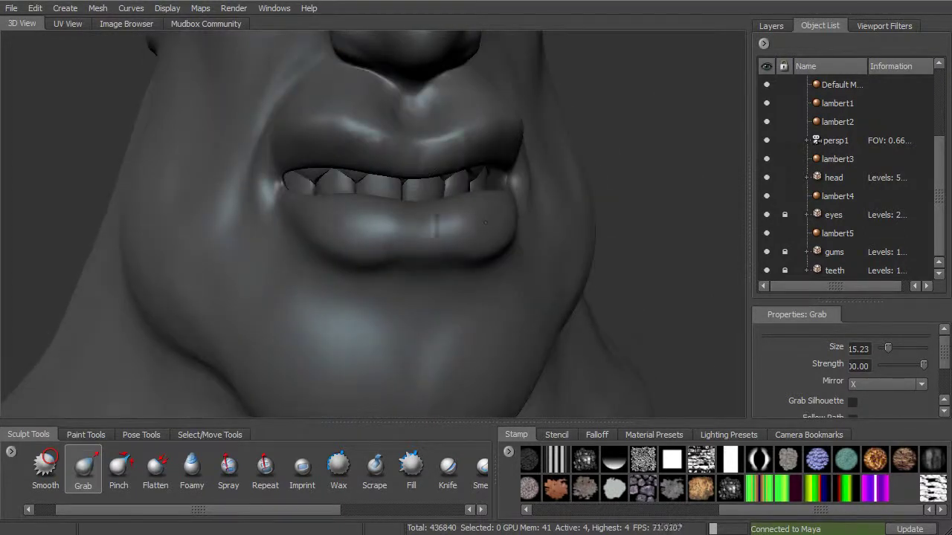
pyautogui.keyDown('alt'); pyautogui.moveTo(508, 204); pyautogui.dragTo(439, 357); pyautogui.keyUp('alt')
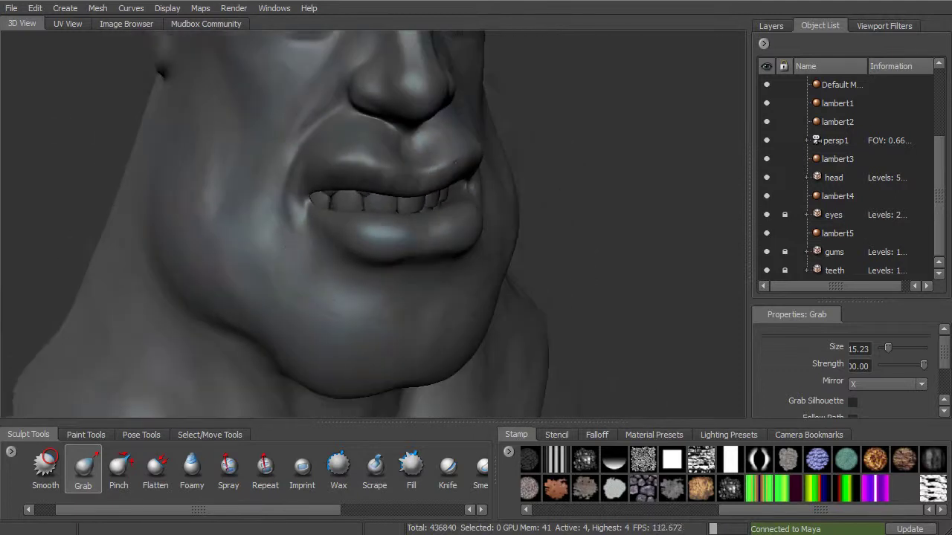
# Build up volume along the lower lip with the Wax brush at size 8.06 and strength 41.82.
pyautogui.click(343, 482)
pyautogui.keyDown('alt'); pyautogui.moveTo(446, 297); pyautogui.dragTo(365, 268); pyautogui.keyUp('alt')
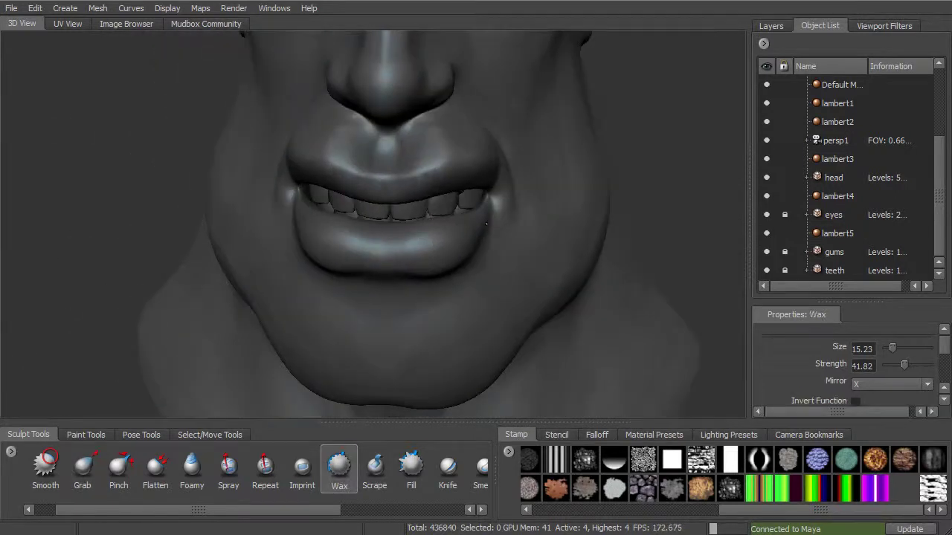
pyautogui.keyDown('alt'); pyautogui.moveTo(364, 268); pyautogui.dragTo(423, 253, button='right'); pyautogui.keyUp('alt')
pyautogui.moveTo(464, 231)
pyautogui.mouseDown()
pyautogui.moveTo(437, 232)
pyautogui.moveTo(418, 272)
pyautogui.moveTo(361, 269)
pyautogui.moveTo(416, 246)
pyautogui.mouseUp()
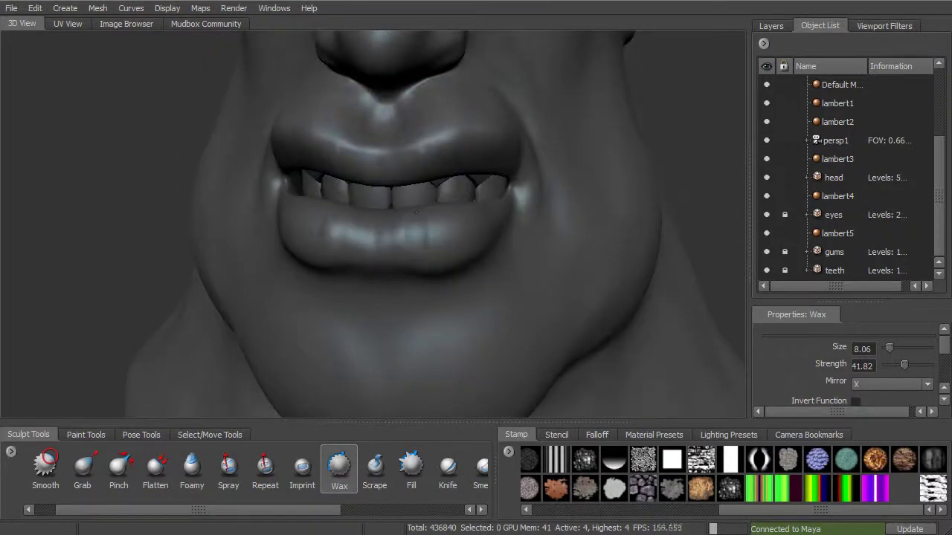
pyautogui.keyDown('alt'); pyautogui.moveTo(500, 217); pyautogui.dragTo(430, 244); pyautogui.keyUp('alt')
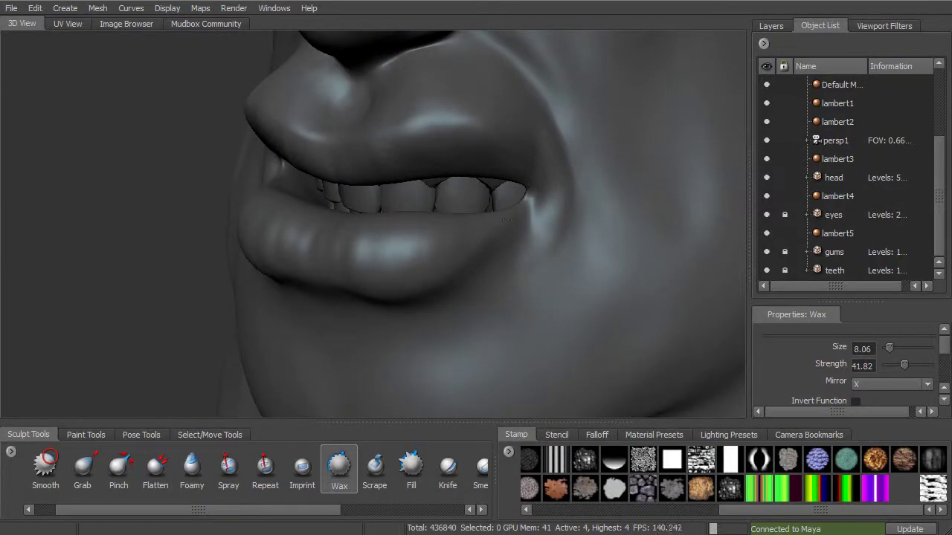
pyautogui.keyDown('alt'); pyautogui.moveTo(453, 243); pyautogui.dragTo(506, 214); pyautogui.keyUp('alt')
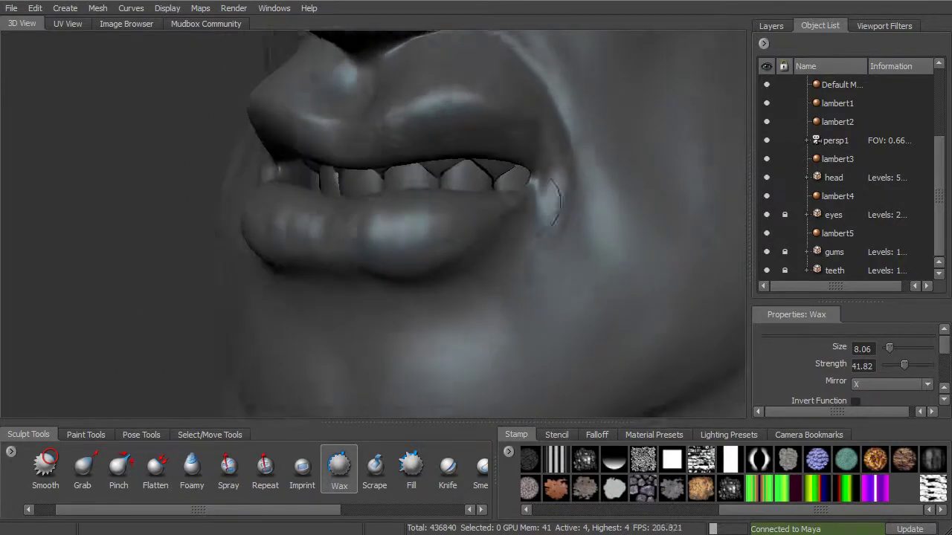
# Refine the upper lip's surface and border with the Wax brush at size 8.06 and smooth it at strength 15.
pyautogui.keyDown('alt'); pyautogui.moveTo(506, 214); pyautogui.dragTo(550, 142, button='right'); pyautogui.keyUp('alt')
pyautogui.keyDown('alt'); pyautogui.moveTo(550, 141); pyautogui.dragTo(514, 179, button='middle'); pyautogui.keyUp('alt')
pyautogui.keyDown('alt'); pyautogui.moveTo(514, 179); pyautogui.dragTo(444, 169); pyautogui.keyUp('alt')
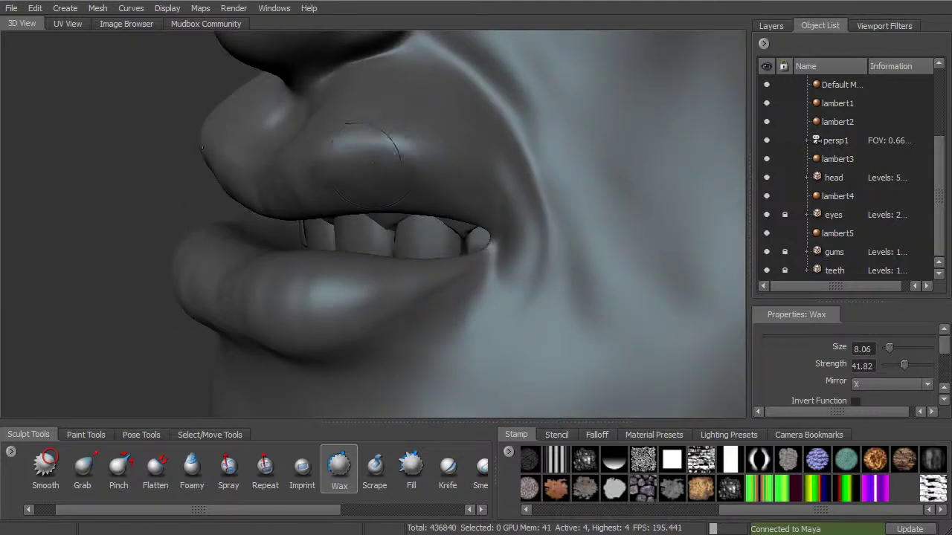
pyautogui.keyDown('alt'); pyautogui.moveTo(372, 160); pyautogui.dragTo(345, 169); pyautogui.keyUp('alt')
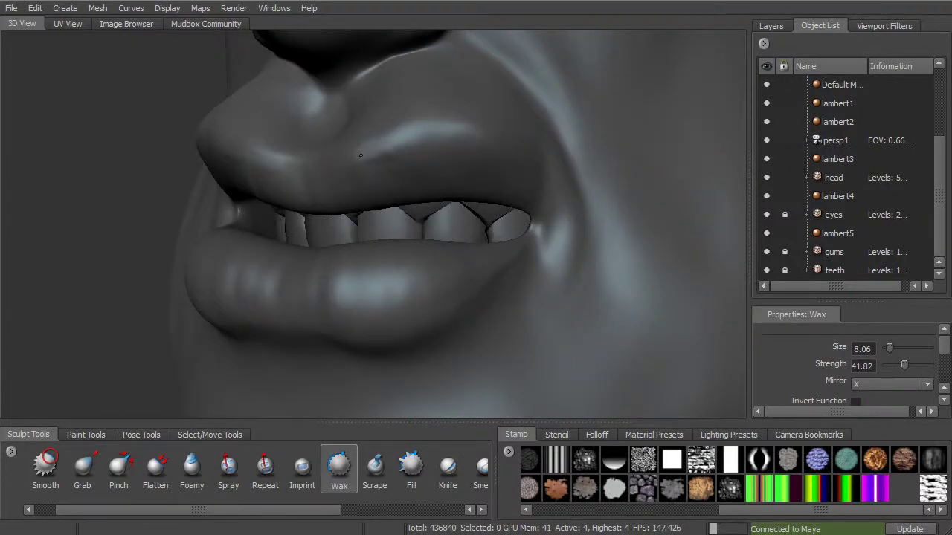
pyautogui.keyDown('alt'); pyautogui.moveTo(525, 171); pyautogui.dragTo(461, 132); pyautogui.keyUp('alt')
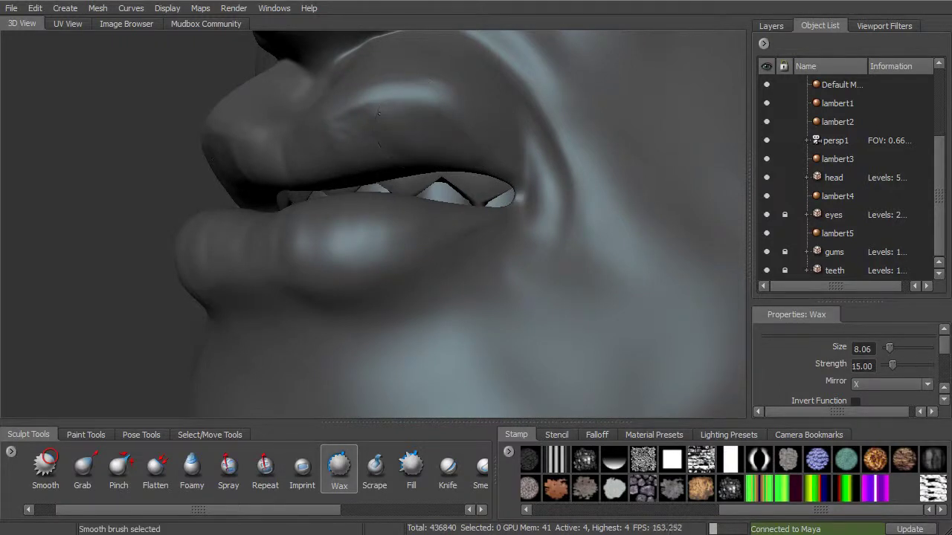
# Sharpen the upper lip's border with the Pinch brush at size 8.06 and strength 15.
pyautogui.keyDown('alt'); pyautogui.moveTo(379, 111); pyautogui.dragTo(442, 192); pyautogui.keyUp('alt')
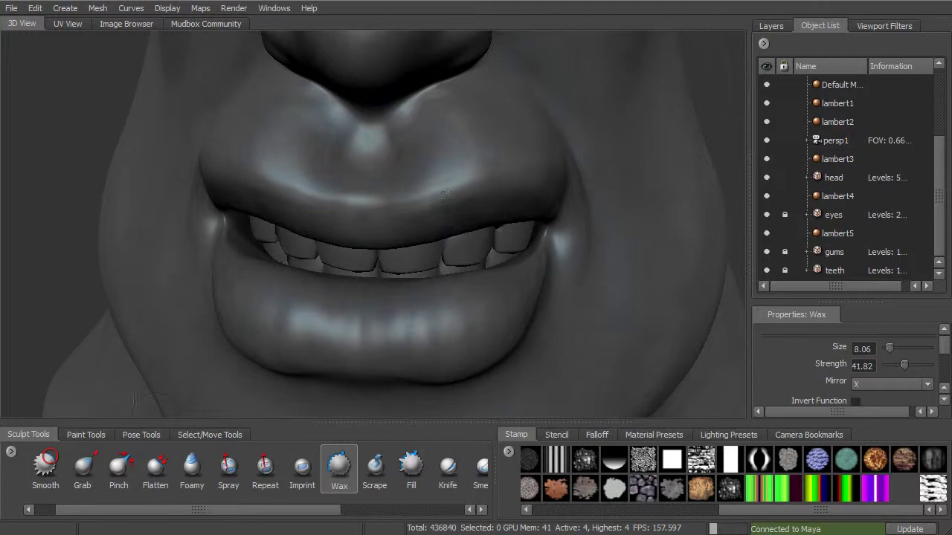
pyautogui.click(119, 467)
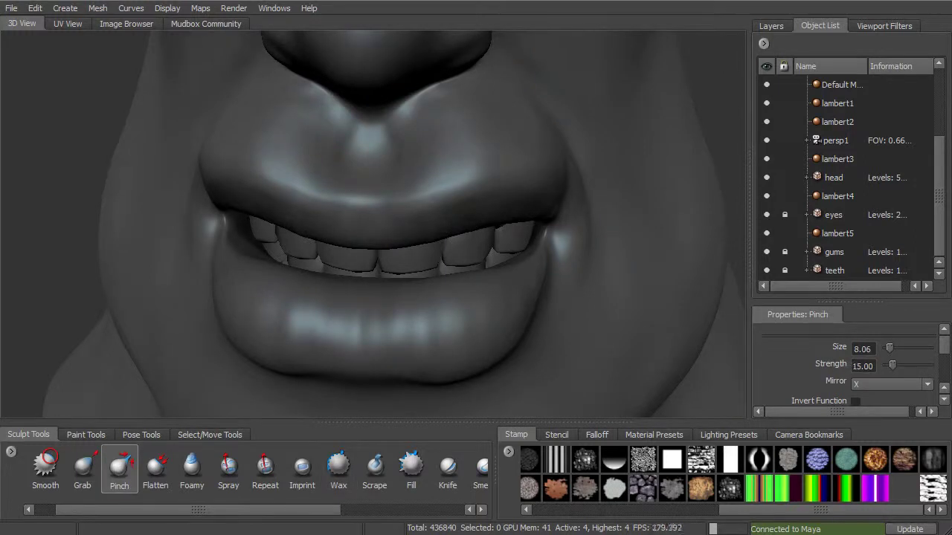
pyautogui.keyDown('alt'); pyautogui.moveTo(511, 182); pyautogui.dragTo(461, 186); pyautogui.keyUp('alt')
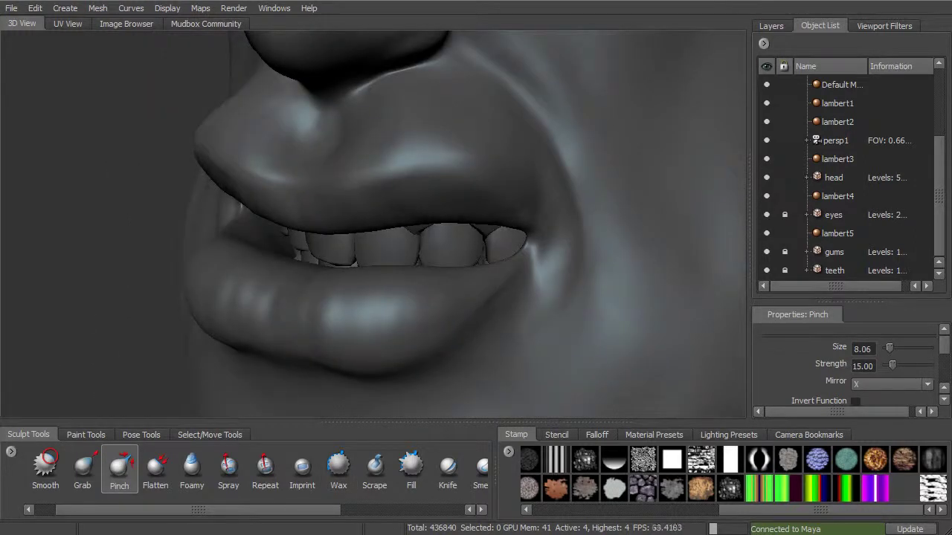
# Paint a freeze over the whole upper lip with the Freeze brush at size 8.06.
pyautogui.moveTo(337, 187)
pyautogui.keyDown('alt'); pyautogui.mouseDown()
pyautogui.moveTo(462, 155)
pyautogui.moveTo(455, 161)
pyautogui.moveTo(521, 225)
pyautogui.mouseUp(); pyautogui.keyUp('alt')
pyautogui.moveTo(327, 511); pyautogui.dragTo(436, 513)
pyautogui.click(395, 479)
pyautogui.moveTo(502, 195); pyautogui.dragTo(368, 191)
pyautogui.moveTo(428, 199)
pyautogui.mouseDown()
pyautogui.moveTo(271, 199)
pyautogui.moveTo(327, 169)
pyautogui.moveTo(476, 159)
pyautogui.moveTo(498, 197)
pyautogui.mouseUp()
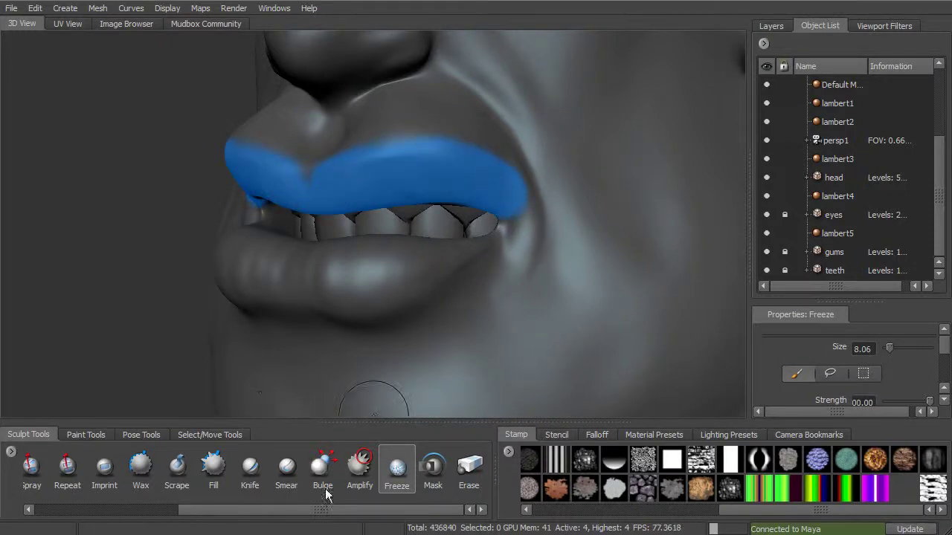
# Pull the lower lip's corners up against the frozen upper lip with the Grab brush at size 12.95.
pyautogui.moveTo(185, 514); pyautogui.dragTo(88, 518)
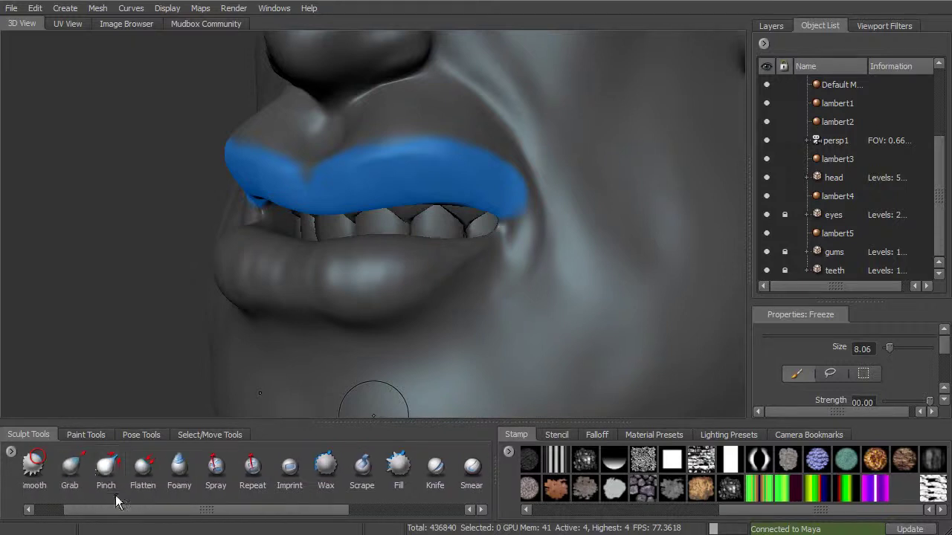
pyautogui.click(70, 467)
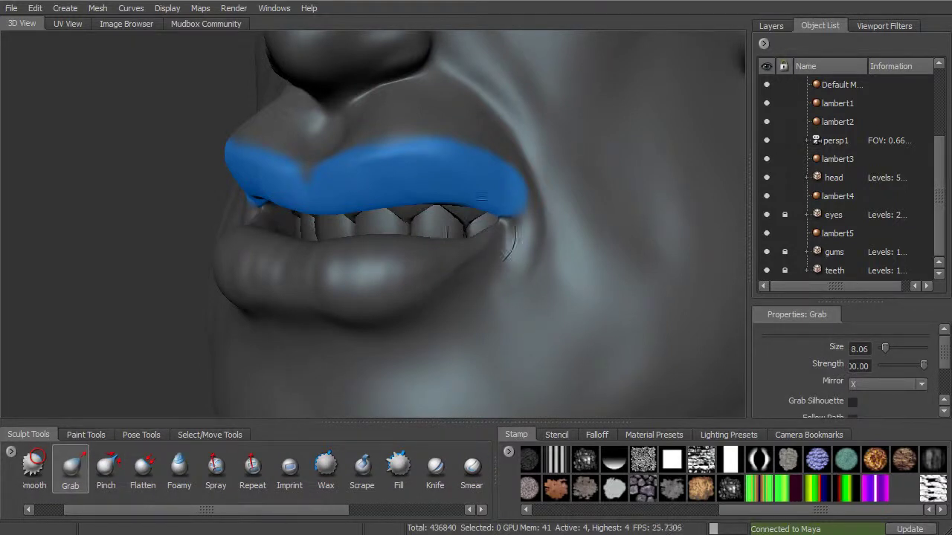
pyautogui.moveTo(466, 228); pyautogui.dragTo(486, 228)
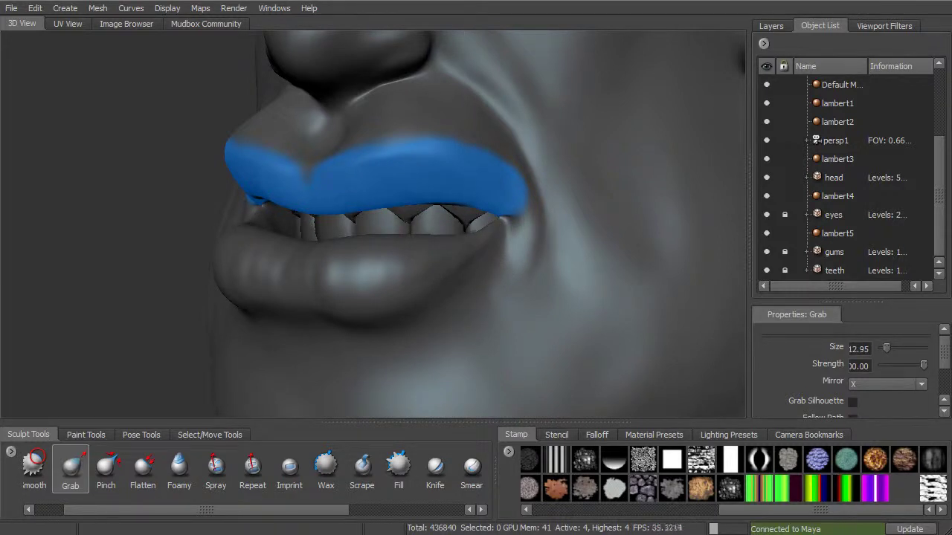
pyautogui.moveTo(490, 223)
pyautogui.keyDown('alt'); pyautogui.mouseDown()
pyautogui.moveTo(594, 209)
pyautogui.moveTo(492, 202)
pyautogui.mouseUp(); pyautogui.keyUp('alt')
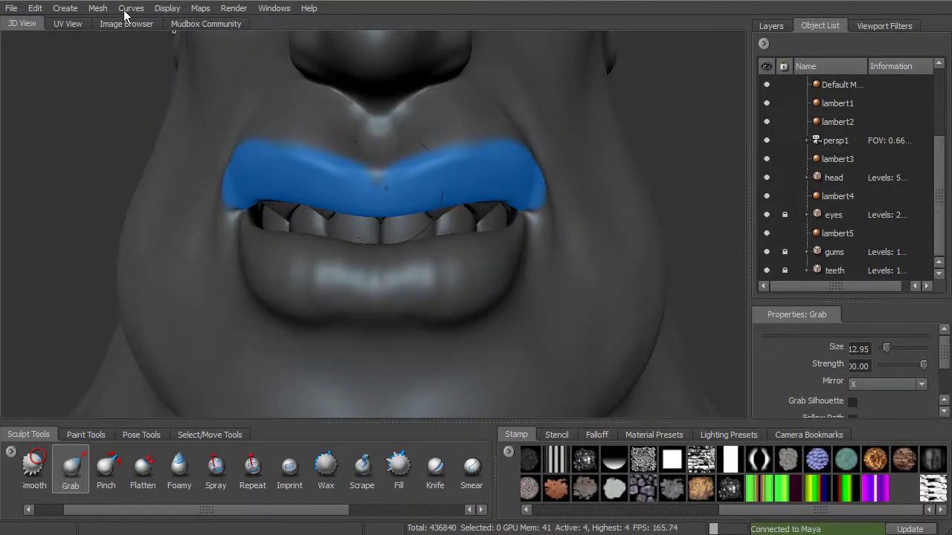
# Invert the freeze and adjust the upper lip near the mouth corners with the Grab brush at size 12.95.
pyautogui.click(43, 13)
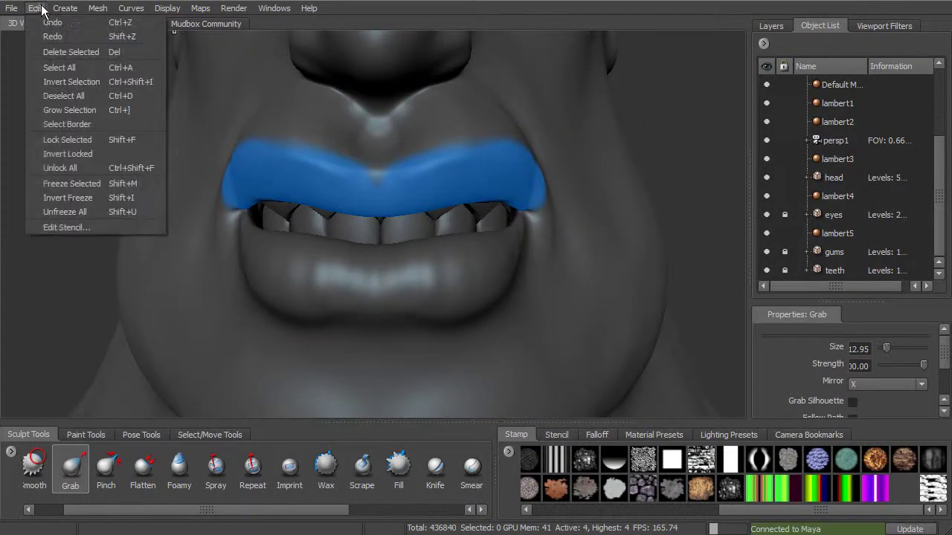
pyautogui.click(72, 198)
pyautogui.moveTo(469, 228)
pyautogui.keyDown('alt'); pyautogui.mouseDown()
pyautogui.moveTo(577, 208)
pyautogui.moveTo(482, 193)
pyautogui.moveTo(515, 210)
pyautogui.mouseUp(); pyautogui.keyUp('alt')
pyautogui.keyDown('alt'); pyautogui.moveTo(487, 172); pyautogui.dragTo(528, 170); pyautogui.keyUp('alt')
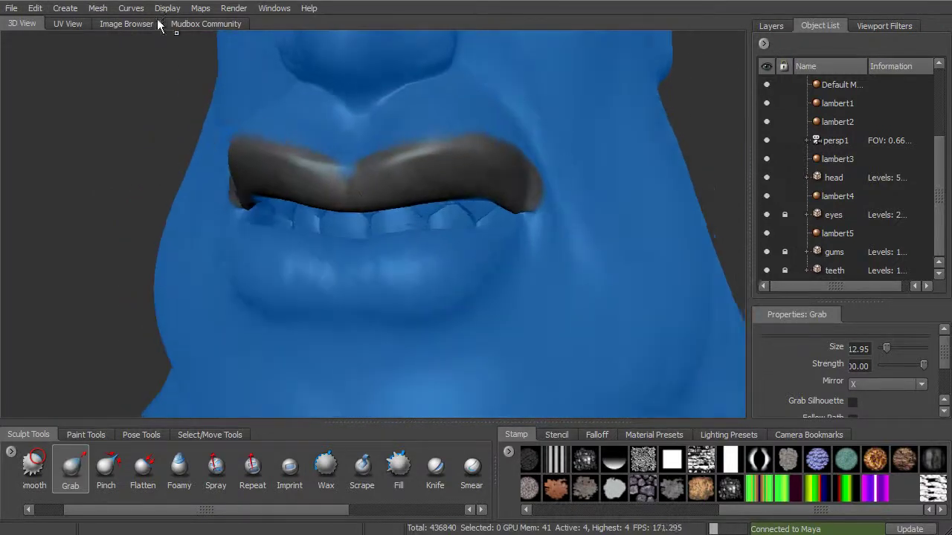
# Unfreeze the entire model and clean up the mouth corners with the Smooth and Grab brushes.
pyautogui.click(35, 8)
pyautogui.click(83, 212)
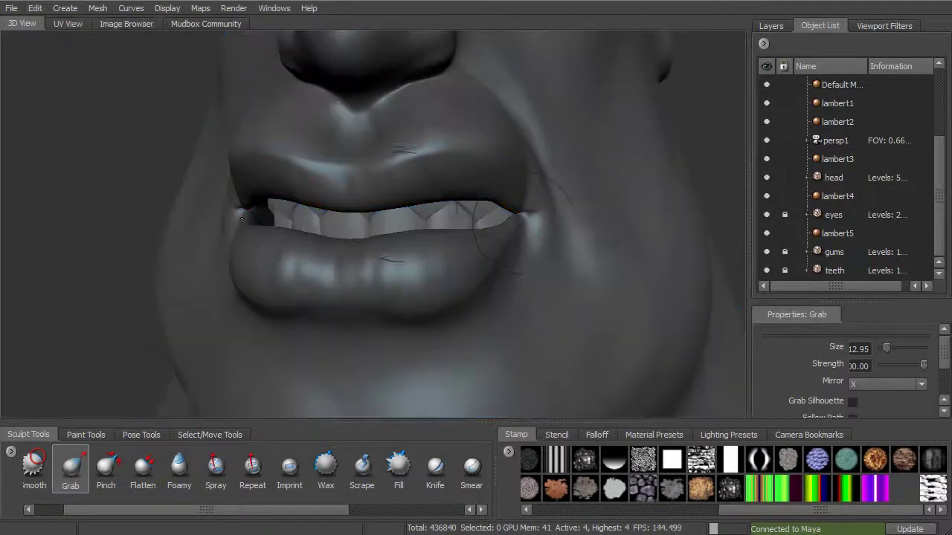
pyautogui.press('shift')
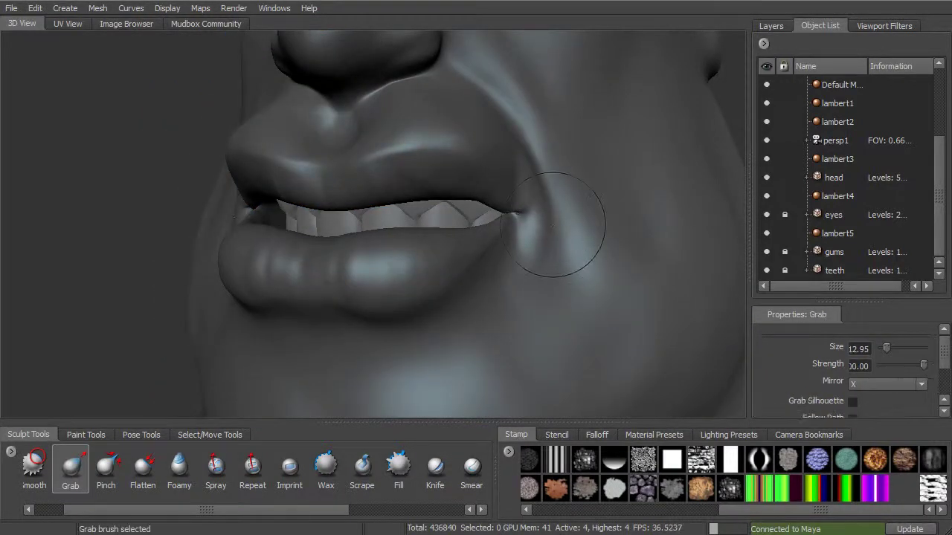
pyautogui.keyDown('alt'); pyautogui.moveTo(559, 209); pyautogui.dragTo(529, 213); pyautogui.keyUp('alt')
# Sculpt the small fold beside the mouth corner with the Wax brush at size 9.70 and strength 41.82, smoothing at strength 15.
pyautogui.click(326, 464)
pyautogui.moveTo(461, 245)
pyautogui.keyDown('alt'); pyautogui.mouseDown()
pyautogui.moveTo(513, 216)
pyautogui.moveTo(491, 213)
pyautogui.mouseUp(); pyautogui.keyUp('alt')
pyautogui.press('b')
pyautogui.moveTo(512, 178)
pyautogui.mouseDown()
pyautogui.moveTo(500, 239)
pyautogui.moveTo(510, 226)
pyautogui.moveTo(504, 202)
pyautogui.mouseUp()
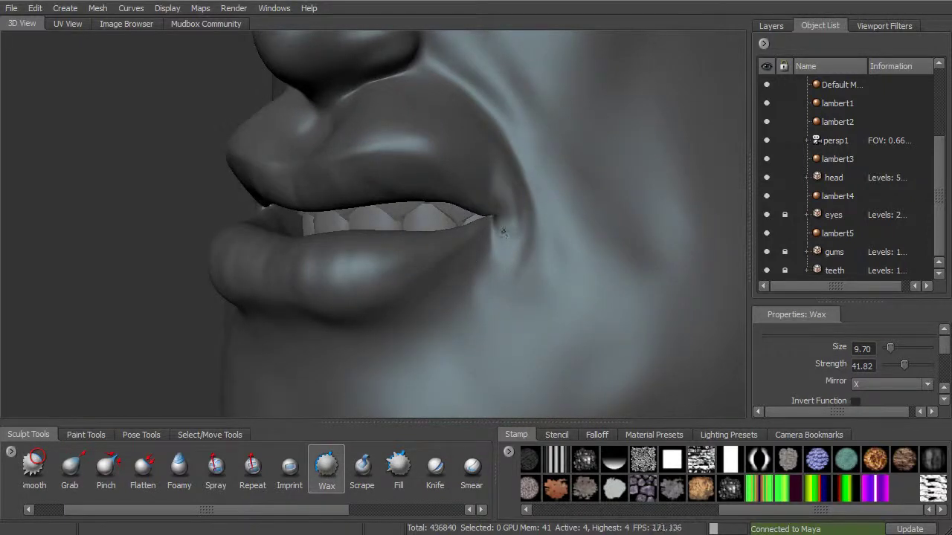
pyautogui.moveTo(505, 238)
pyautogui.mouseDown()
pyautogui.moveTo(520, 243)
pyautogui.moveTo(505, 249)
pyautogui.moveTo(515, 256)
pyautogui.mouseUp()
pyautogui.moveTo(513, 154); pyautogui.dragTo(512, 248)
pyautogui.moveTo(507, 165); pyautogui.dragTo(513, 253)
pyautogui.keyDown('shift'); pyautogui.moveTo(510, 187); pyautogui.dragTo(509, 177); pyautogui.keyUp('shift')
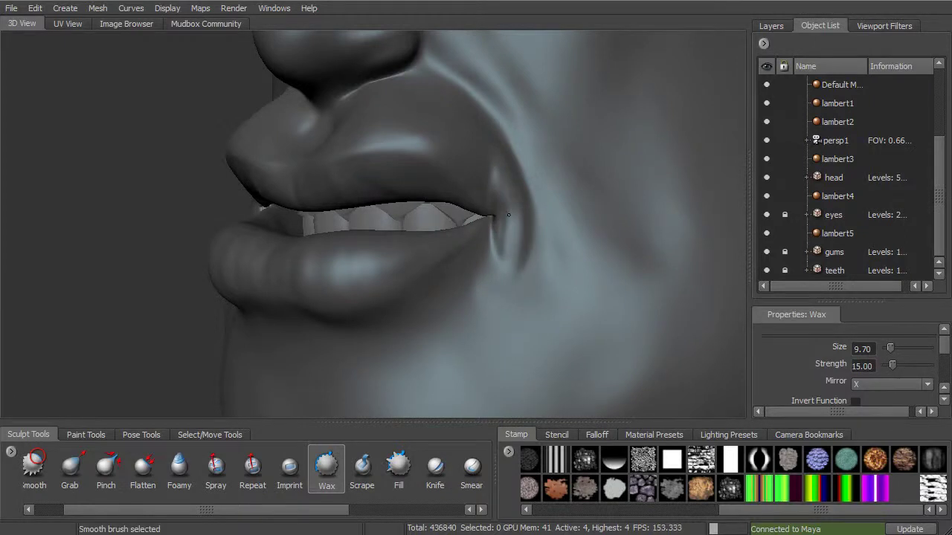
pyautogui.keyDown('shift'); pyautogui.moveTo(508, 215); pyautogui.dragTo(509, 244); pyautogui.keyUp('shift')
pyautogui.moveTo(504, 160); pyautogui.dragTo(513, 242)
# Tighten the lower lip's bottom edge with the Pinch brush at size 9.70 and strength 15.
pyautogui.keyDown('alt'); pyautogui.moveTo(487, 247); pyautogui.dragTo(506, 255); pyautogui.keyUp('alt')
pyautogui.keyDown('alt'); pyautogui.moveTo(505, 255); pyautogui.dragTo(387, 245, button='right'); pyautogui.keyUp('alt')
pyautogui.keyDown('alt'); pyautogui.moveTo(387, 245); pyautogui.dragTo(424, 253); pyautogui.keyUp('alt')
pyautogui.moveTo(423, 253)
pyautogui.keyDown('alt'); pyautogui.mouseDown(button='middle')
pyautogui.moveTo(496, 212)
pyautogui.moveTo(500, 185)
pyautogui.mouseUp(button='middle'); pyautogui.keyUp('alt')
pyautogui.click(108, 469)
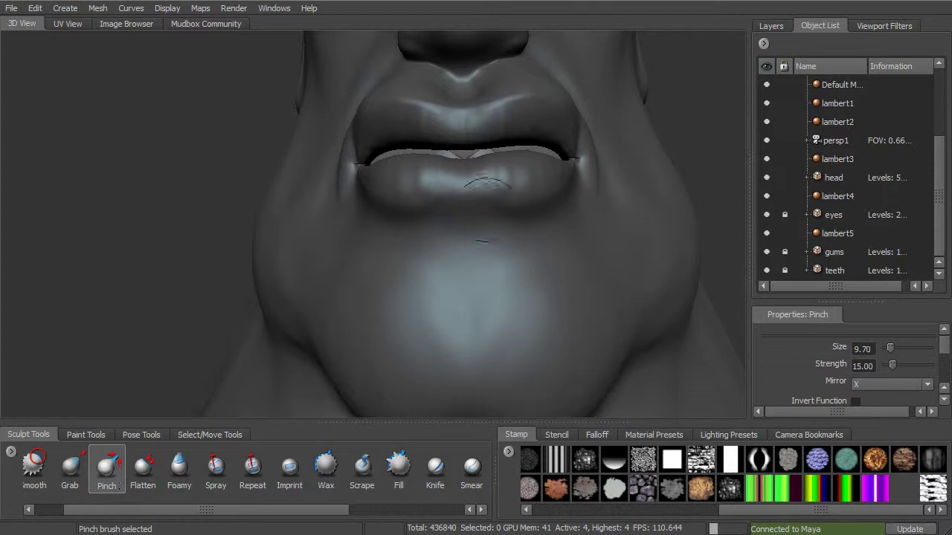
pyautogui.keyDown('alt'); pyautogui.moveTo(487, 203); pyautogui.dragTo(499, 193); pyautogui.keyUp('alt')
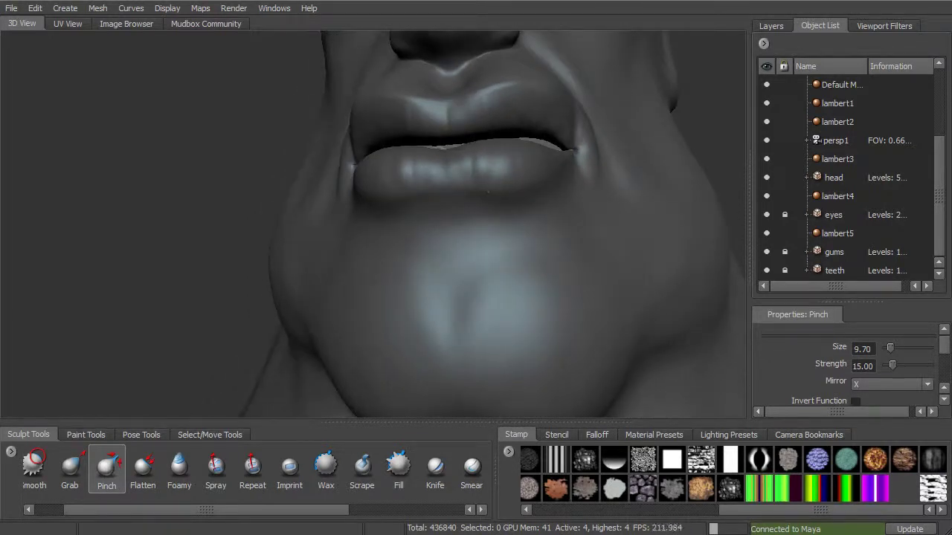
pyautogui.moveTo(521, 223)
pyautogui.keyDown('alt'); pyautogui.mouseDown()
pyautogui.moveTo(526, 253)
pyautogui.moveTo(471, 223)
pyautogui.mouseUp(); pyautogui.keyUp('alt')
# Shape the area between the lower lip and chin with the Wax brush at size 14.51 and strength 41.82, smoothing the strokes.
pyautogui.click(325, 467)
pyautogui.moveTo(540, 284)
pyautogui.keyDown('alt'); pyautogui.mouseDown()
pyautogui.moveTo(541, 255)
pyautogui.moveTo(506, 194)
pyautogui.mouseUp(); pyautogui.keyUp('alt')
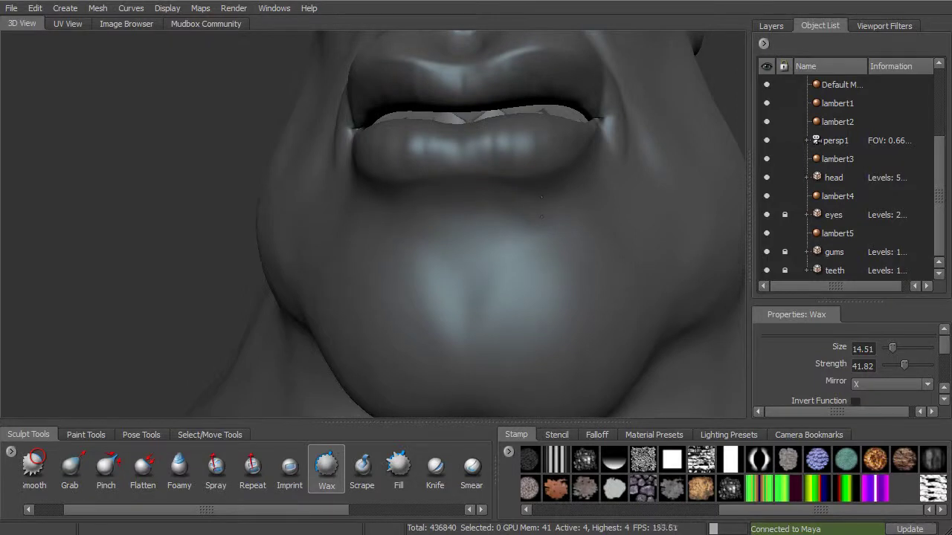
pyautogui.moveTo(597, 192)
pyautogui.keyDown('alt'); pyautogui.mouseDown()
pyautogui.moveTo(586, 178)
pyautogui.moveTo(572, 208)
pyautogui.moveTo(555, 207)
pyautogui.mouseUp(); pyautogui.keyUp('alt')
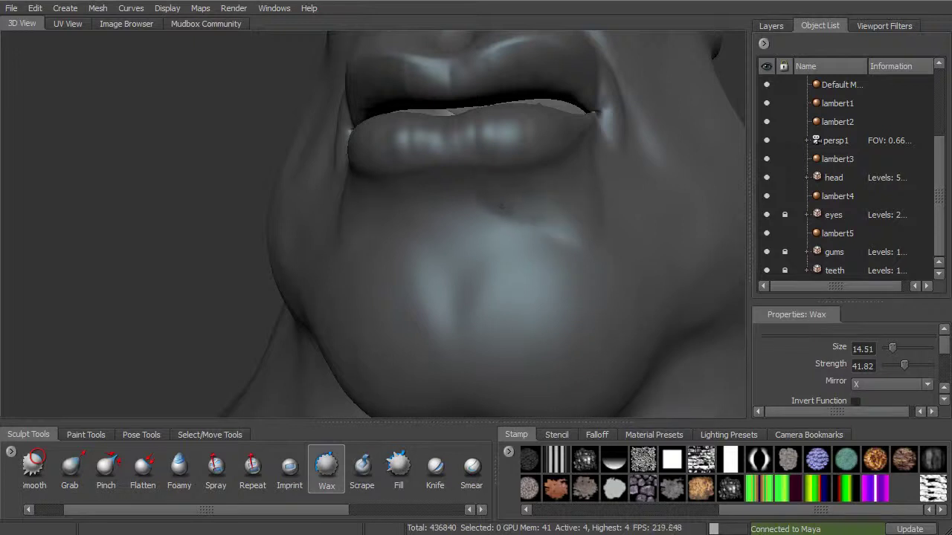
pyautogui.press('shift')
pyautogui.keyDown('shift'); pyautogui.moveTo(554, 202); pyautogui.dragTo(569, 228); pyautogui.keyUp('shift')
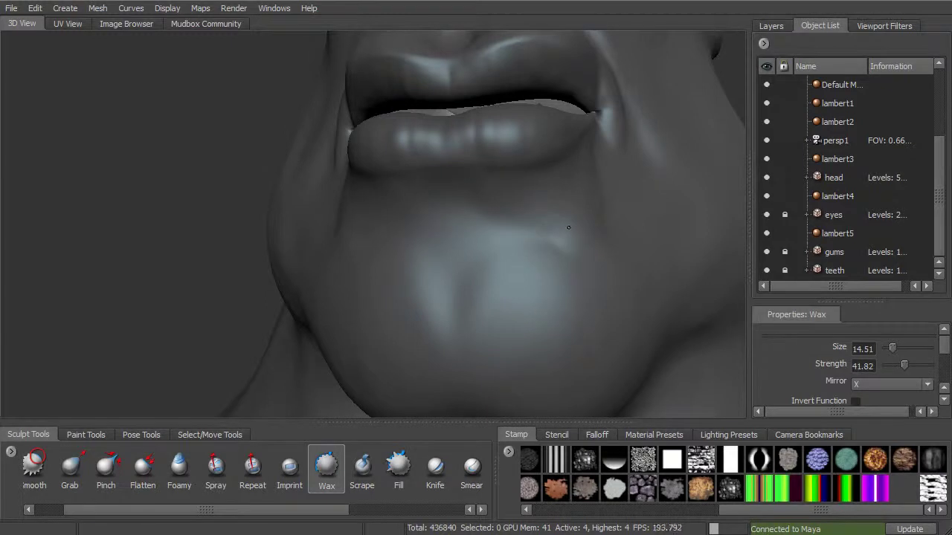
pyautogui.keyDown('alt'); pyautogui.moveTo(608, 209); pyautogui.dragTo(513, 200, button='right'); pyautogui.keyUp('alt')
pyautogui.keyDown('alt'); pyautogui.moveTo(513, 201); pyautogui.dragTo(566, 199); pyautogui.keyUp('alt')
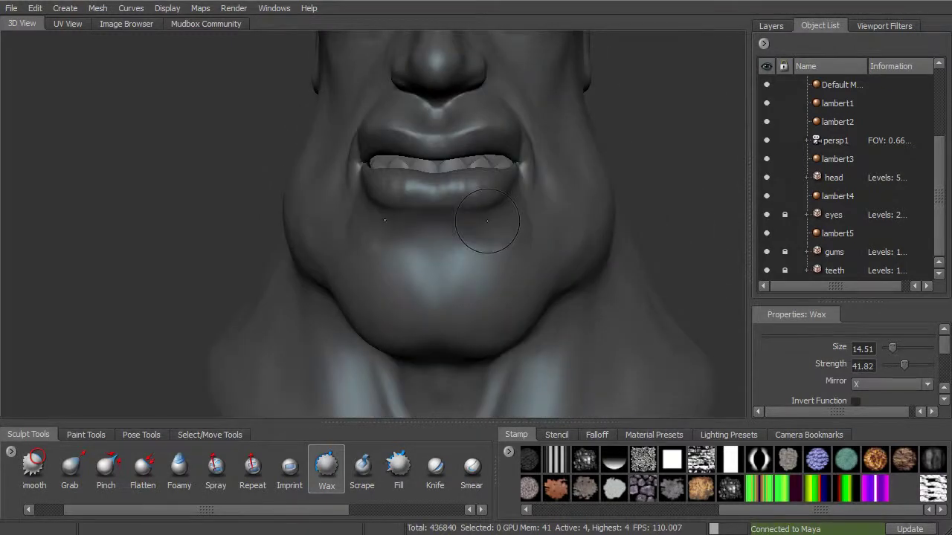
pyautogui.keyDown('alt'); pyautogui.moveTo(498, 229); pyautogui.dragTo(503, 218); pyautogui.keyUp('alt')
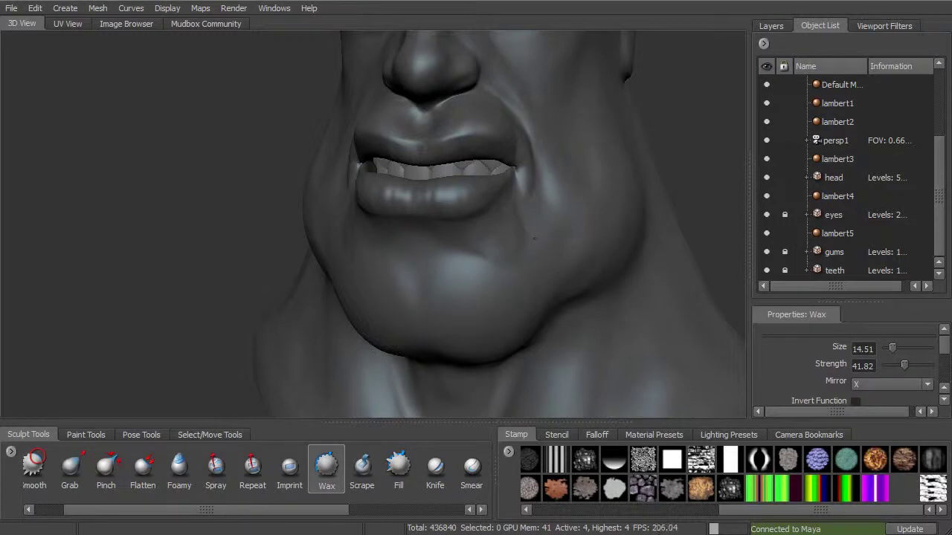
# Carve a crease between the lower lip and chin with the Sculpt brush at size 14.51 and strength 14.81.
pyautogui.moveTo(510, 243)
pyautogui.mouseDown()
pyautogui.moveTo(508, 233)
pyautogui.moveTo(554, 238)
pyautogui.mouseUp()
pyautogui.hotkey('ctrl', 'z')
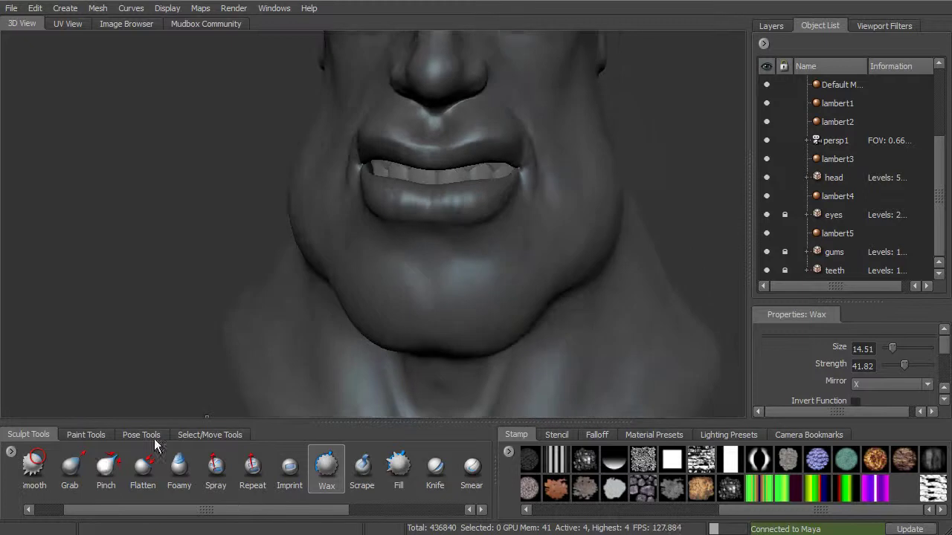
pyautogui.moveTo(89, 512); pyautogui.dragTo(59, 513)
pyautogui.click(42, 467)
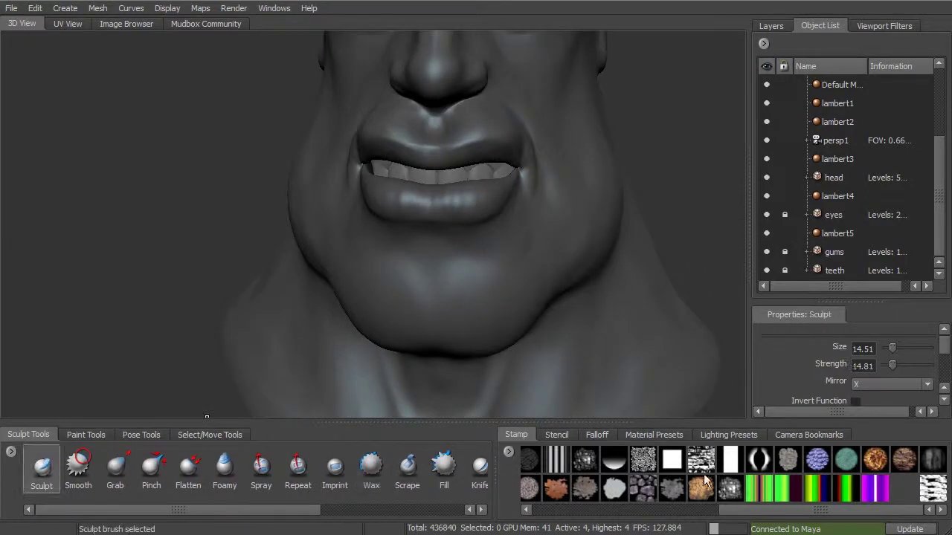
pyautogui.keyDown('alt'); pyautogui.moveTo(453, 256); pyautogui.dragTo(450, 246); pyautogui.keyUp('alt')
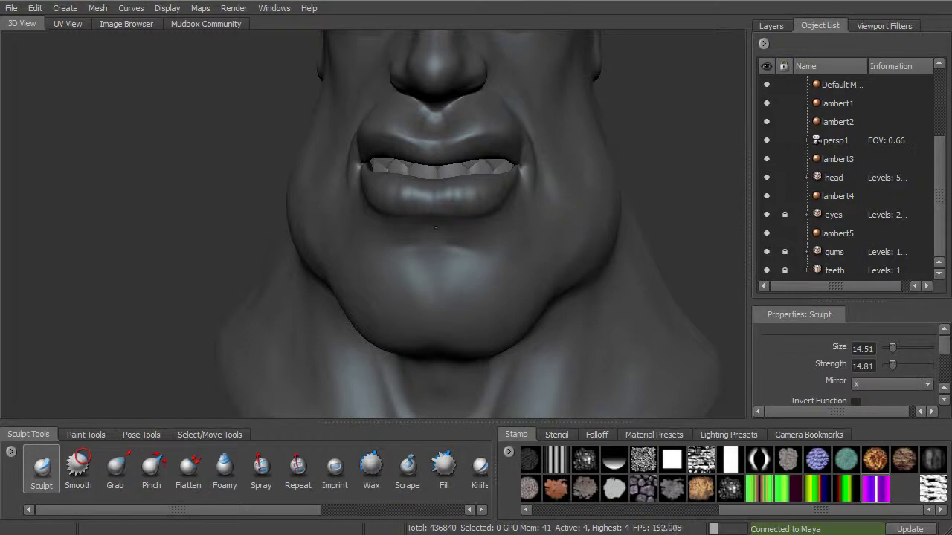
pyautogui.keyDown('alt'); pyautogui.moveTo(458, 228); pyautogui.dragTo(458, 214); pyautogui.keyUp('alt')
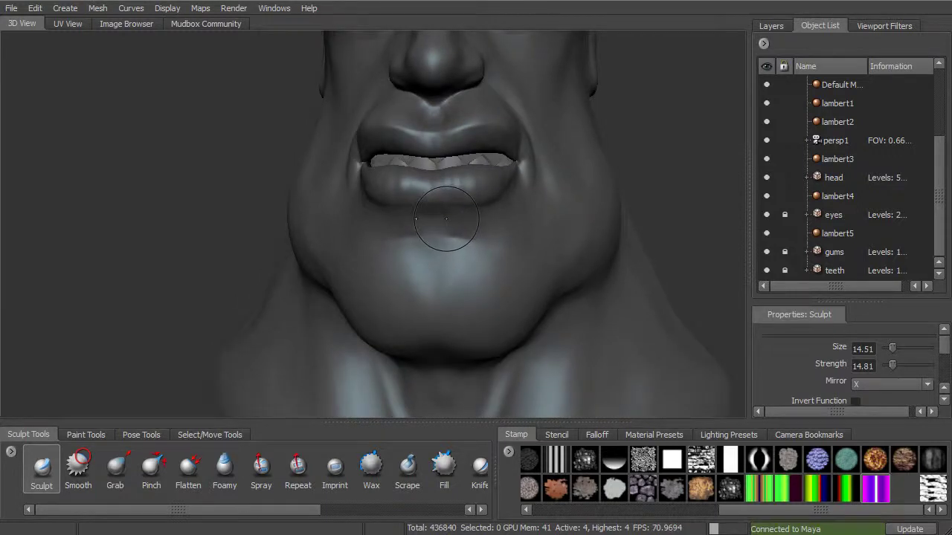
pyautogui.keyDown('shift'); pyautogui.moveTo(446, 214); pyautogui.dragTo(451, 240); pyautogui.keyUp('shift')
pyautogui.keyDown('alt'); pyautogui.moveTo(516, 251); pyautogui.dragTo(483, 247); pyautogui.keyUp('alt')
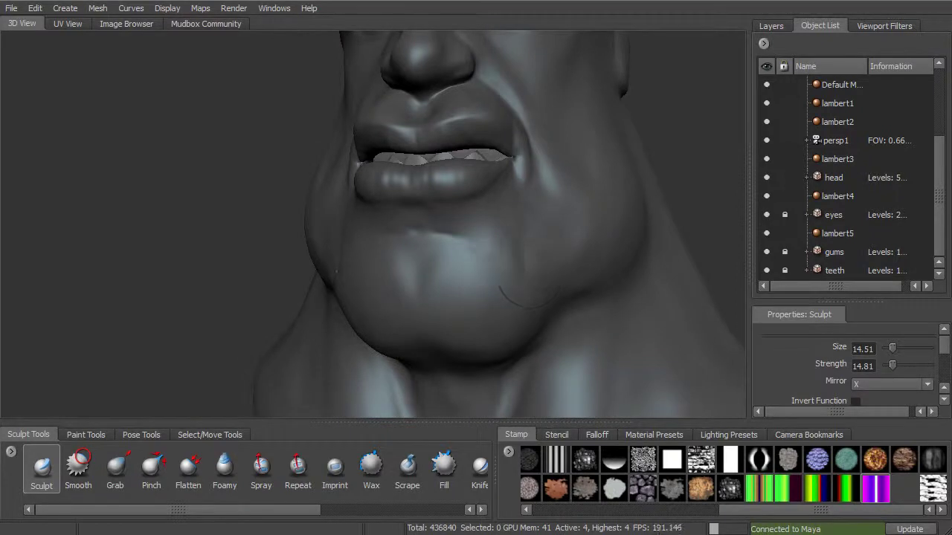
# Soften the crease and surrounding surface above the chin with the Smooth brush at strength 15.
pyautogui.keyDown('shift'); pyautogui.moveTo(526, 260); pyautogui.dragTo(520, 256); pyautogui.keyUp('shift')
pyautogui.moveTo(432, 243)
pyautogui.keyDown('shift'); pyautogui.mouseDown()
pyautogui.moveTo(466, 253)
pyautogui.moveTo(479, 235)
pyautogui.mouseUp(); pyautogui.keyUp('shift')
pyautogui.keyDown('shift'); pyautogui.moveTo(441, 267); pyautogui.dragTo(440, 274); pyautogui.keyUp('shift')
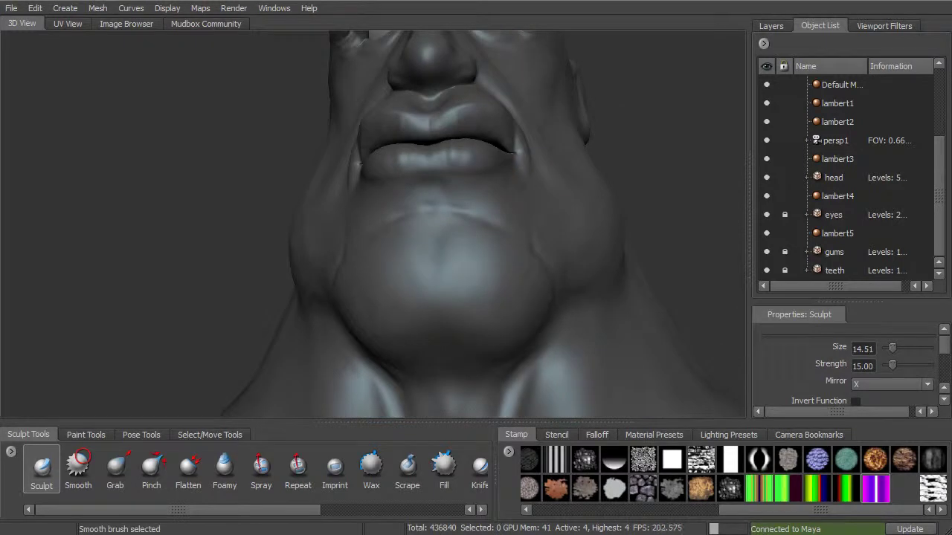
pyautogui.moveTo(491, 305)
pyautogui.keyDown('alt'); pyautogui.mouseDown()
pyautogui.moveTo(489, 343)
pyautogui.moveTo(482, 315)
pyautogui.mouseUp(); pyautogui.keyUp('alt')
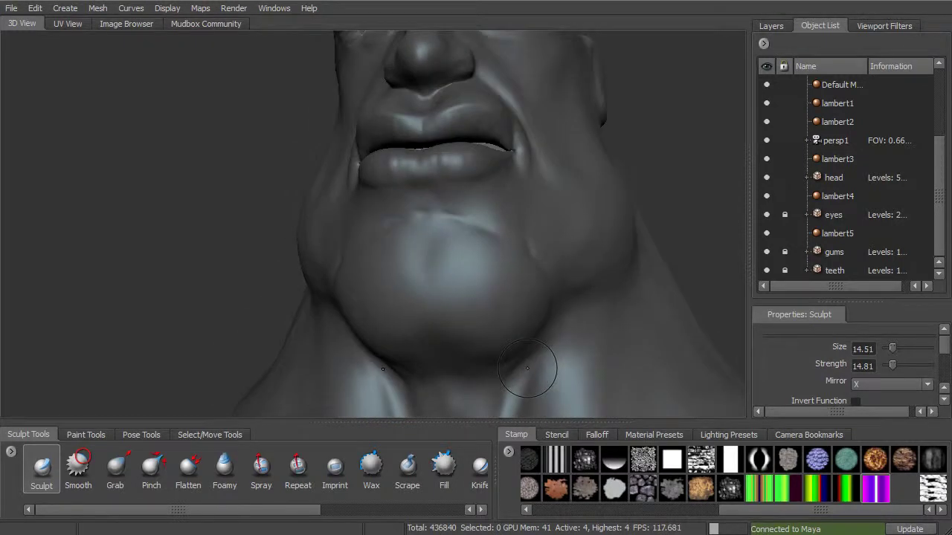
pyautogui.press('shift')
pyautogui.keyDown('alt'); pyautogui.moveTo(446, 367); pyautogui.dragTo(451, 400); pyautogui.keyUp('alt')
pyautogui.keyDown('alt'); pyautogui.moveTo(521, 202); pyautogui.dragTo(461, 250); pyautogui.keyUp('alt')
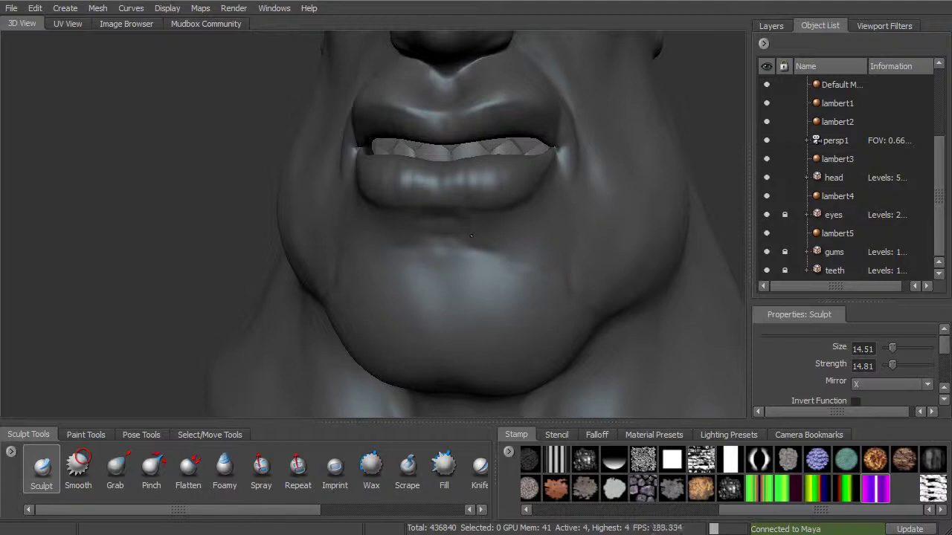
pyautogui.press('shift')
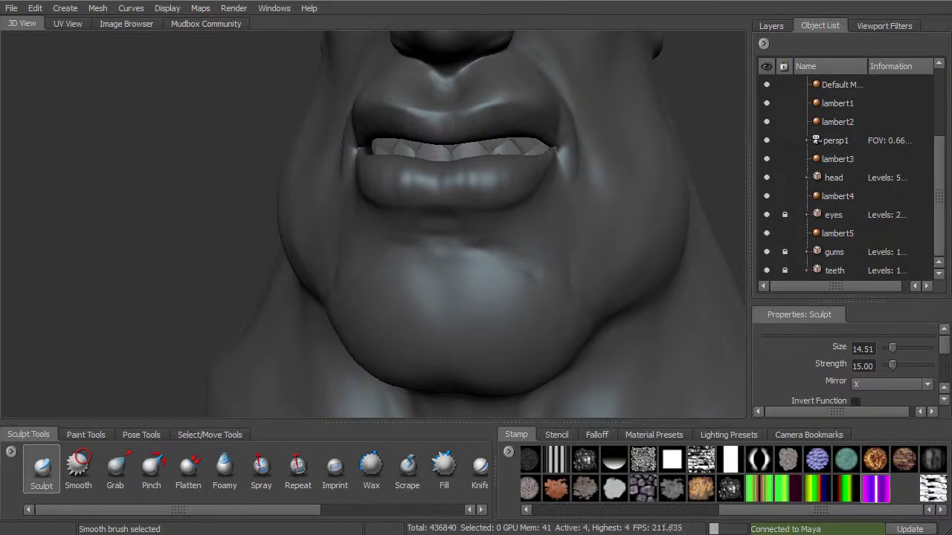
# Examine the reshaped mouth and chin from the front and from both sides of the face.
pyautogui.keyDown('alt'); pyautogui.moveTo(481, 242); pyautogui.dragTo(423, 223, button='right'); pyautogui.keyUp('alt')
pyautogui.keyDown('alt'); pyautogui.moveTo(424, 223); pyautogui.dragTo(426, 290, button='middle'); pyautogui.keyUp('alt')
pyautogui.keyDown('alt'); pyautogui.moveTo(425, 290); pyautogui.dragTo(435, 301); pyautogui.keyUp('alt')
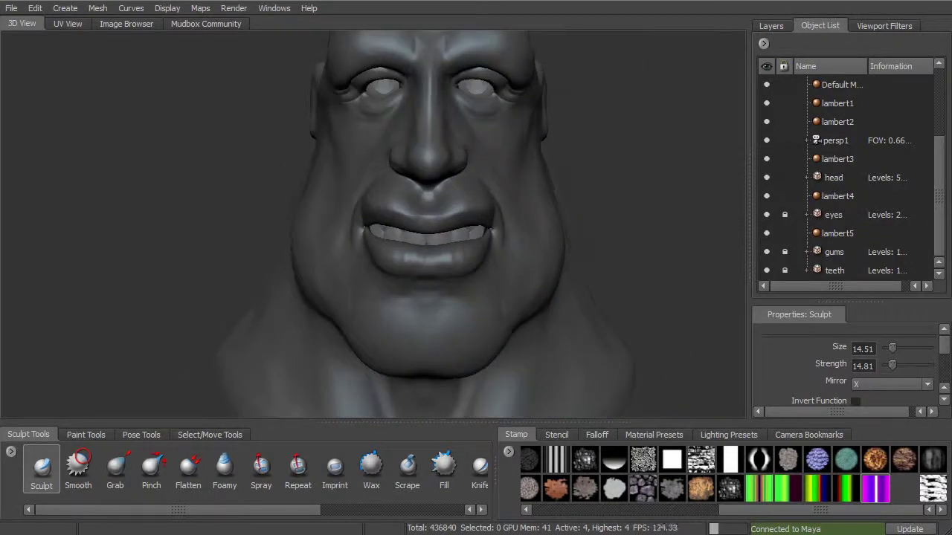
pyautogui.keyDown('alt'); pyautogui.moveTo(446, 275); pyautogui.dragTo(509, 260, button='right'); pyautogui.keyUp('alt')
pyautogui.keyDown('alt'); pyautogui.moveTo(509, 260); pyautogui.dragTo(554, 238); pyautogui.keyUp('alt')
pyautogui.keyDown('alt'); pyautogui.moveTo(554, 238); pyautogui.dragTo(558, 269, button='middle'); pyautogui.keyUp('alt')
pyautogui.keyDown('alt'); pyautogui.moveTo(557, 269); pyautogui.dragTo(627, 238, button='right'); pyautogui.keyUp('alt')
pyautogui.moveTo(628, 238)
pyautogui.keyDown('alt'); pyautogui.mouseDown()
pyautogui.moveTo(362, 276)
pyautogui.moveTo(360, 233)
pyautogui.mouseUp(); pyautogui.keyUp('alt')
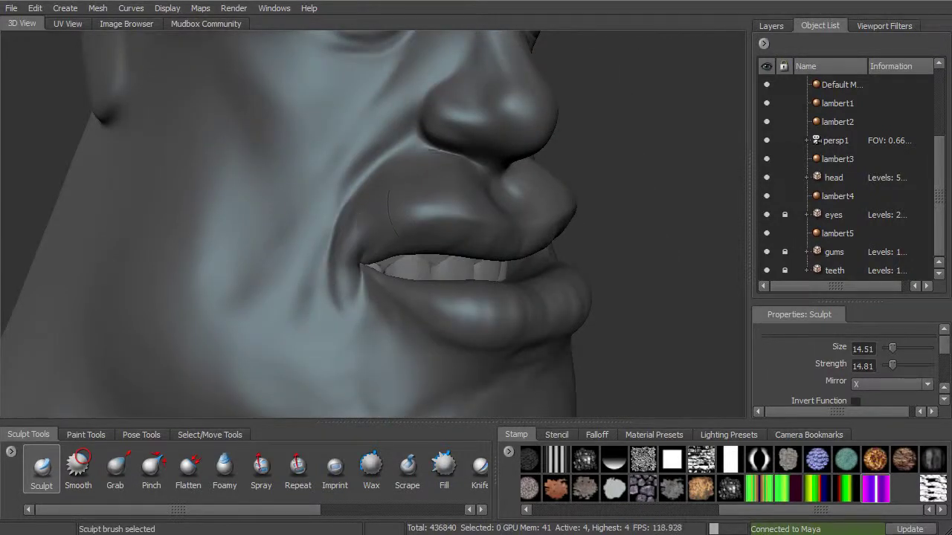
pyautogui.keyDown('alt'); pyautogui.moveTo(434, 209); pyautogui.dragTo(216, 227); pyautogui.keyUp('alt')
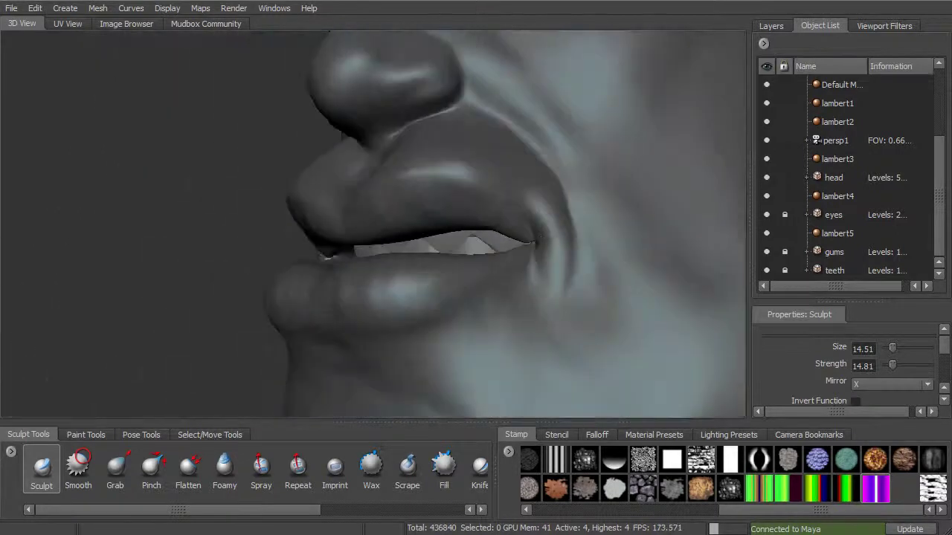
# Smooth the fold beside the mouth corner and sculpt the cheek along the nasolabial fold at size 14.51 and strength 14.81.
pyautogui.keyDown('shift'); pyautogui.moveTo(566, 219); pyautogui.dragTo(568, 230); pyautogui.keyUp('shift')
pyautogui.keyDown('alt'); pyautogui.moveTo(576, 218); pyautogui.dragTo(513, 126, button='right'); pyautogui.keyUp('alt')
pyautogui.keyDown('alt'); pyautogui.moveTo(513, 125); pyautogui.dragTo(469, 151); pyautogui.keyUp('alt')
pyautogui.keyDown('alt'); pyautogui.moveTo(469, 151); pyautogui.dragTo(355, 211, button='right'); pyautogui.keyUp('alt')
pyautogui.moveTo(401, 140)
pyautogui.mouseDown()
pyautogui.moveTo(427, 185)
pyautogui.moveTo(420, 150)
pyautogui.moveTo(456, 217)
pyautogui.mouseUp()
pyautogui.moveTo(423, 158); pyautogui.dragTo(472, 223)
pyautogui.moveTo(430, 176); pyautogui.dragTo(499, 268)
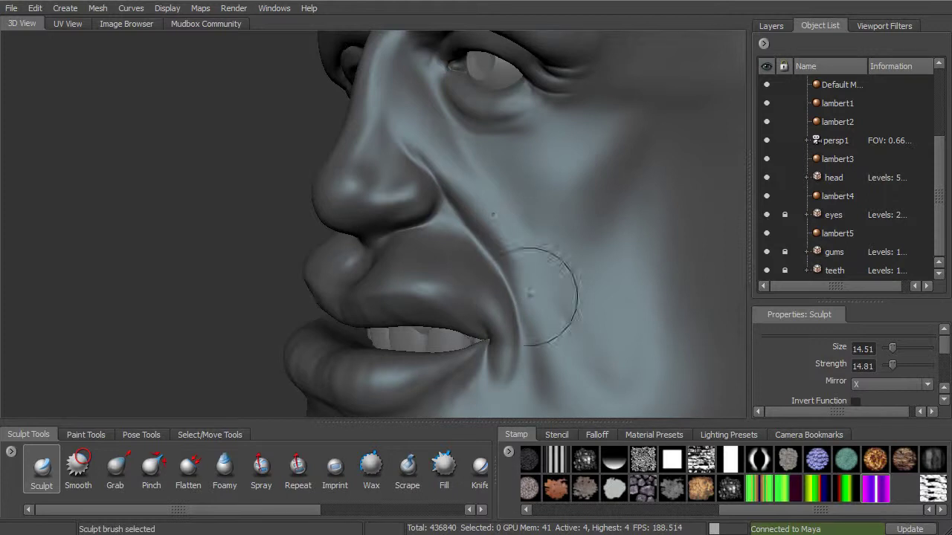
pyautogui.moveTo(544, 245)
pyautogui.keyDown('alt'); pyautogui.mouseDown()
pyautogui.moveTo(548, 310)
pyautogui.moveTo(541, 296)
pyautogui.mouseUp(); pyautogui.keyUp('alt')
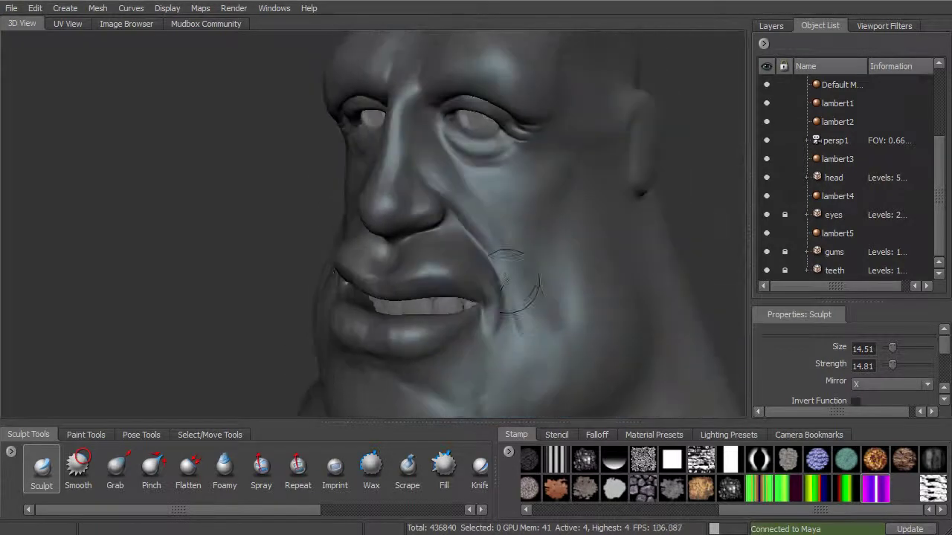
# Build up a secondary cheek fold outside the nasolabial fold with the Wax brush at size 14.51 and strength 41.82.
pyautogui.click(371, 467)
pyautogui.keyDown('alt'); pyautogui.moveTo(363, 405); pyautogui.dragTo(485, 262); pyautogui.keyUp('alt')
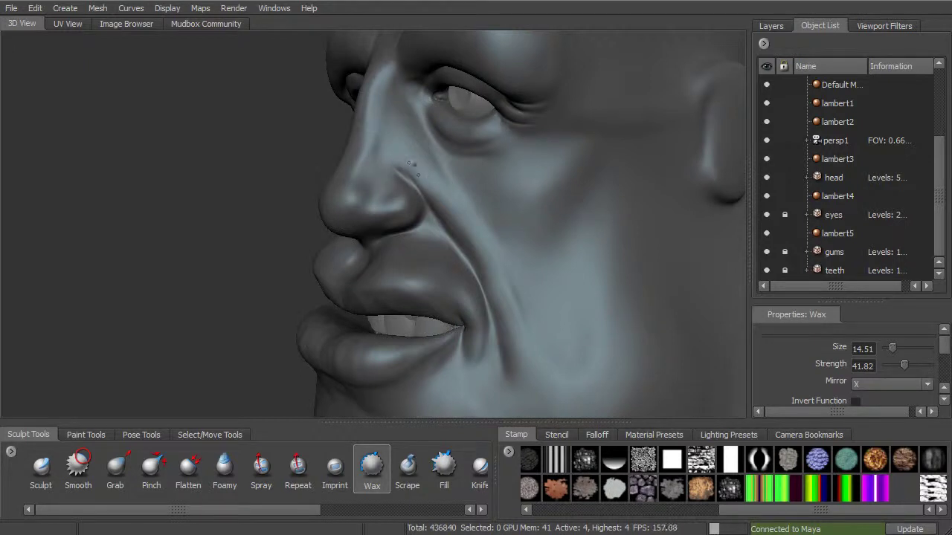
pyautogui.keyDown('alt'); pyautogui.moveTo(406, 136); pyautogui.dragTo(449, 166); pyautogui.keyUp('alt')
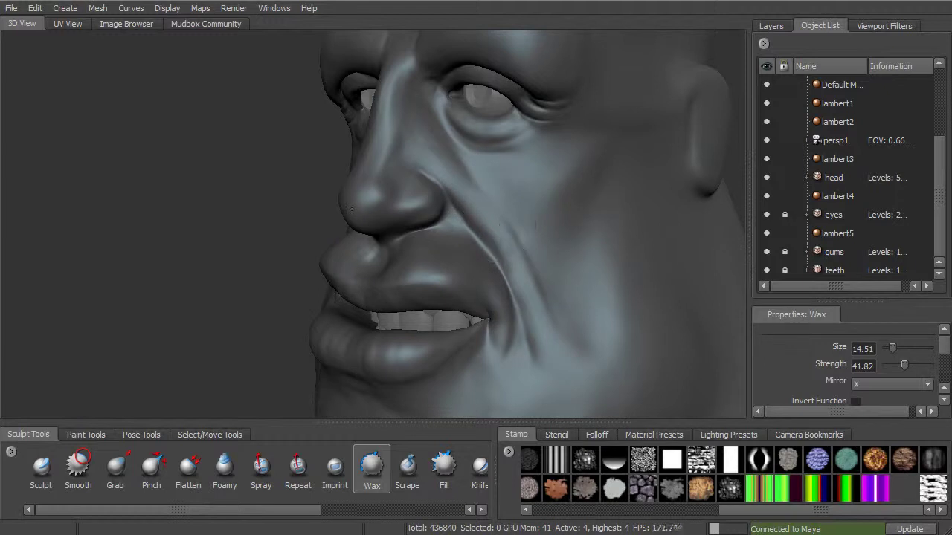
pyautogui.moveTo(522, 249); pyautogui.dragTo(555, 323)
pyautogui.moveTo(502, 219); pyautogui.dragTo(568, 365)
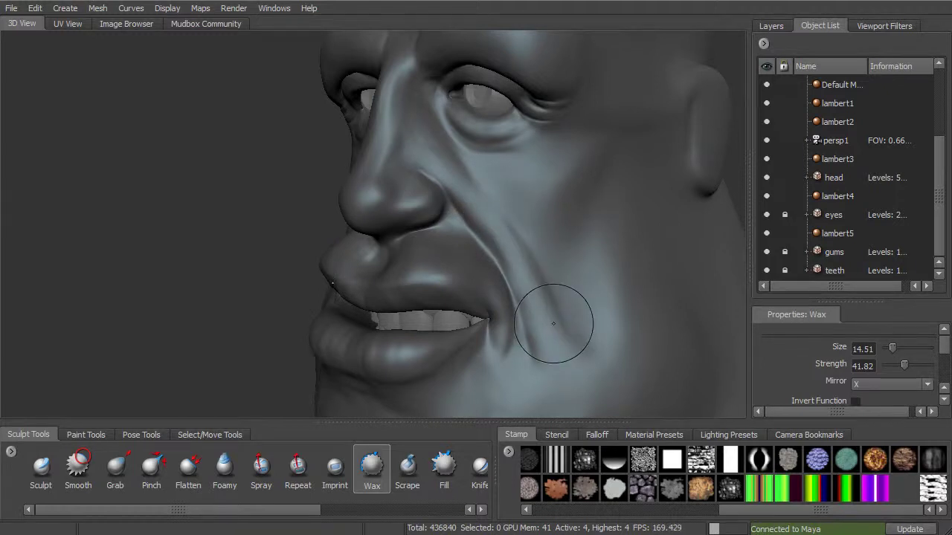
pyautogui.keyDown('alt'); pyautogui.moveTo(562, 358); pyautogui.dragTo(553, 230, button='middle'); pyautogui.keyUp('alt')
pyautogui.moveTo(553, 230); pyautogui.dragTo(528, 297)
# Sculpt fine vertical wrinkles on the upper lip using the Sculpt brush with the purple line stamp, size 3.55 and strength 24.81.
pyautogui.moveTo(546, 257)
pyautogui.keyDown('alt'); pyautogui.mouseDown()
pyautogui.moveTo(558, 223)
pyautogui.moveTo(587, 237)
pyautogui.moveTo(641, 237)
pyautogui.mouseUp(); pyautogui.keyUp('alt')
pyautogui.keyDown('alt'); pyautogui.moveTo(483, 215); pyautogui.dragTo(495, 319, button='middle'); pyautogui.keyUp('alt')
pyautogui.keyDown('alt'); pyautogui.moveTo(495, 320); pyautogui.dragTo(509, 305, button='right'); pyautogui.keyUp('alt')
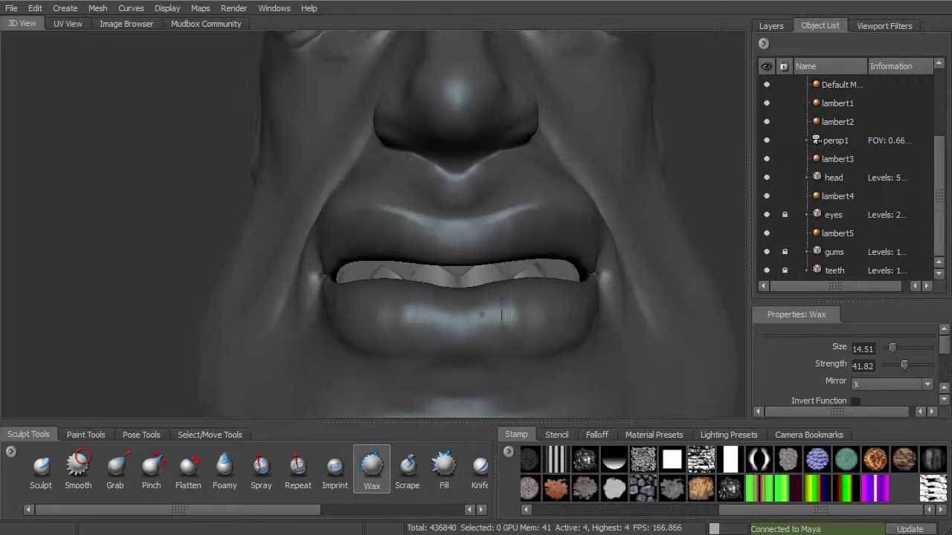
pyautogui.click(42, 466)
pyautogui.click(876, 478)
pyautogui.keyDown('alt'); pyautogui.moveTo(431, 242); pyautogui.dragTo(482, 230, button='right'); pyautogui.keyUp('alt')
pyautogui.moveTo(541, 236); pyautogui.dragTo(504, 265)
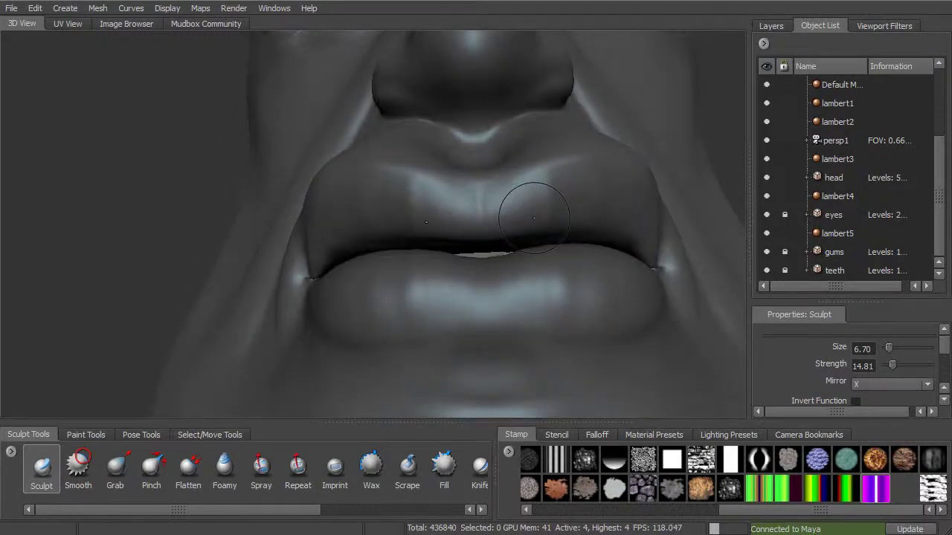
pyautogui.moveTo(544, 203)
pyautogui.mouseDown()
pyautogui.moveTo(522, 220)
pyautogui.moveTo(519, 204)
pyautogui.moveTo(535, 197)
pyautogui.mouseUp()
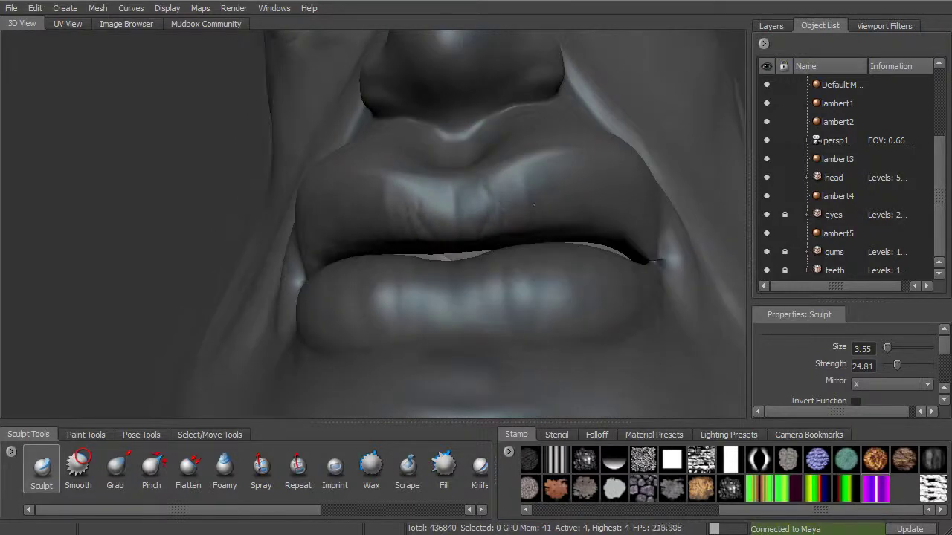
pyautogui.moveTo(557, 166)
pyautogui.keyDown('alt'); pyautogui.mouseDown()
pyautogui.moveTo(553, 230)
pyautogui.moveTo(578, 237)
pyautogui.moveTo(564, 198)
pyautogui.mouseUp(); pyautogui.keyUp('alt')
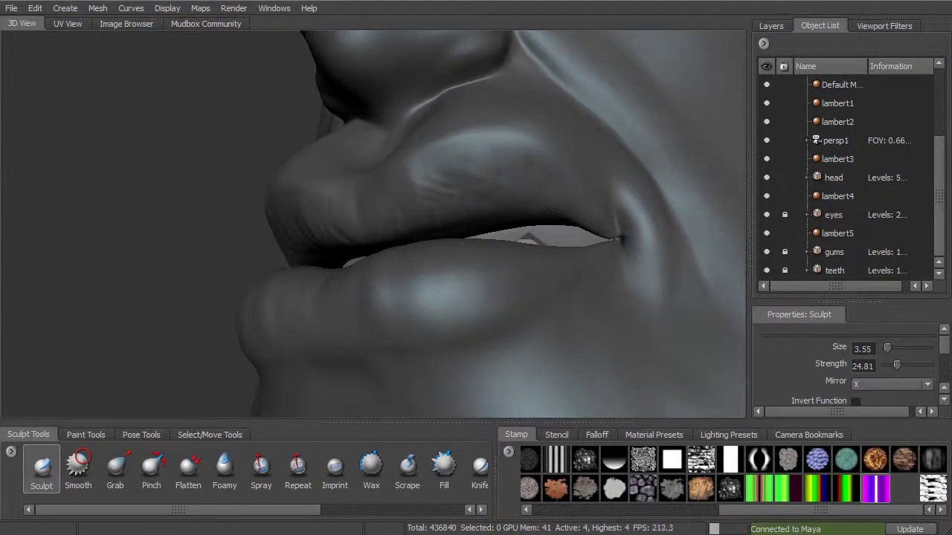
# Add fine vertical wrinkles across the lower lip with the Sculpt brush at size 3.55 and strength 24.81.
pyautogui.keyDown('alt'); pyautogui.moveTo(491, 165); pyautogui.dragTo(459, 295); pyautogui.keyUp('alt')
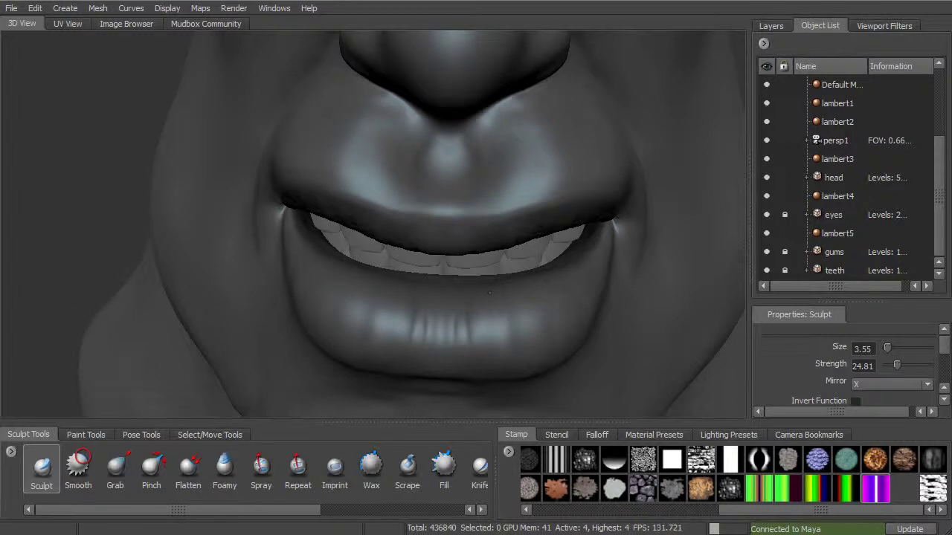
pyautogui.keyDown('alt'); pyautogui.moveTo(543, 312); pyautogui.dragTo(527, 280); pyautogui.keyUp('alt')
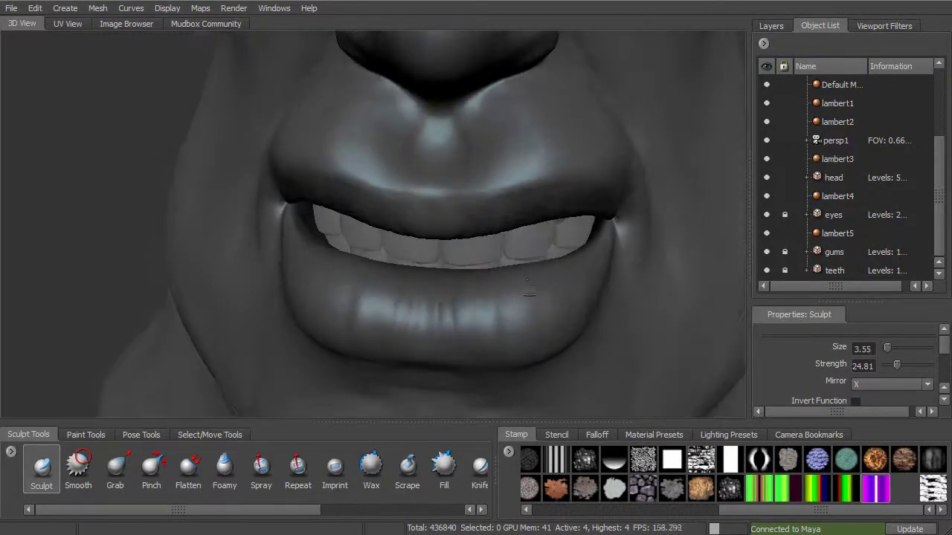
pyautogui.keyDown('alt'); pyautogui.moveTo(539, 329); pyautogui.dragTo(519, 283); pyautogui.keyUp('alt')
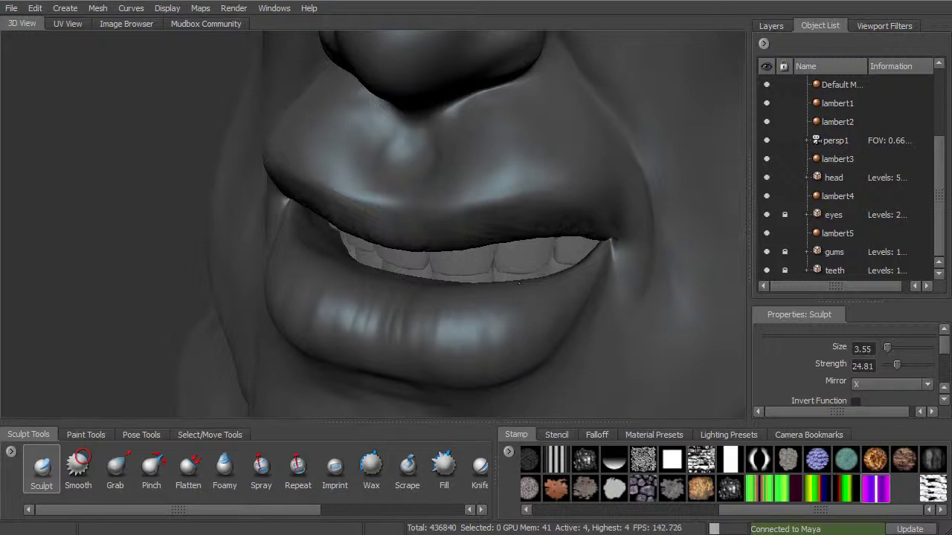
# Extend the wrinkles on the middle of the upper lip and soften them with the Smooth brush at strength 15.
pyautogui.keyDown('alt'); pyautogui.moveTo(551, 341); pyautogui.dragTo(512, 194); pyautogui.keyUp('alt')
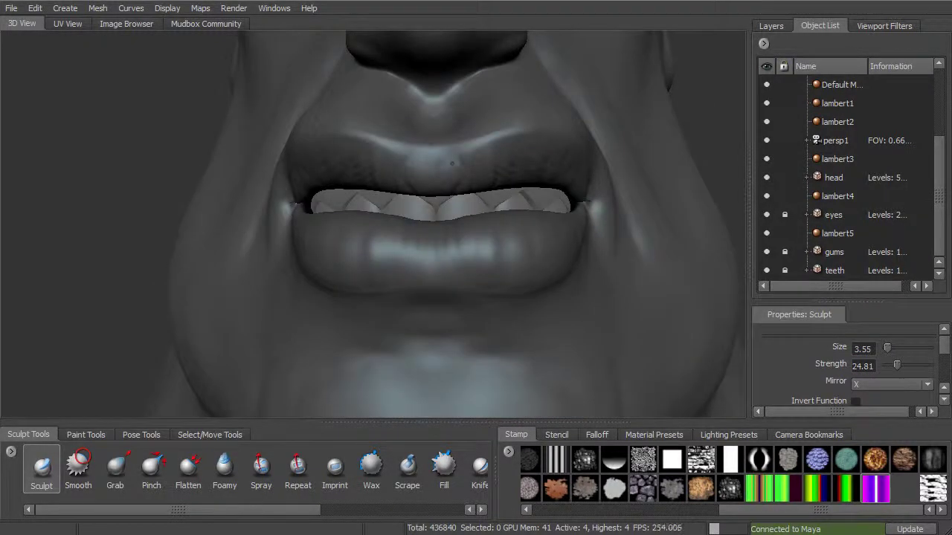
pyautogui.press('shift')
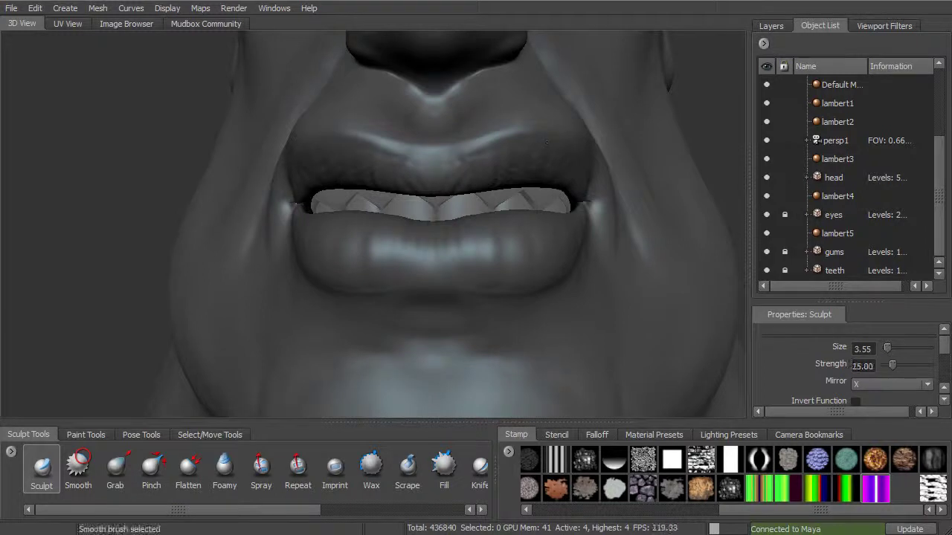
pyautogui.keyDown('alt'); pyautogui.moveTo(461, 176); pyautogui.dragTo(535, 163); pyautogui.keyUp('alt')
pyautogui.press('shift')
# Review the whole head from the front and side to judge the finished mouth area.
pyautogui.moveTo(536, 164)
pyautogui.keyDown('alt'); pyautogui.mouseDown(button='right')
pyautogui.moveTo(484, 167)
pyautogui.moveTo(453, 146)
pyautogui.mouseUp(button='right'); pyautogui.keyUp('alt')
pyautogui.keyDown('alt'); pyautogui.moveTo(452, 146); pyautogui.dragTo(396, 133); pyautogui.keyUp('alt')
pyautogui.keyDown('alt'); pyautogui.moveTo(396, 133); pyautogui.dragTo(428, 141, button='right'); pyautogui.keyUp('alt')
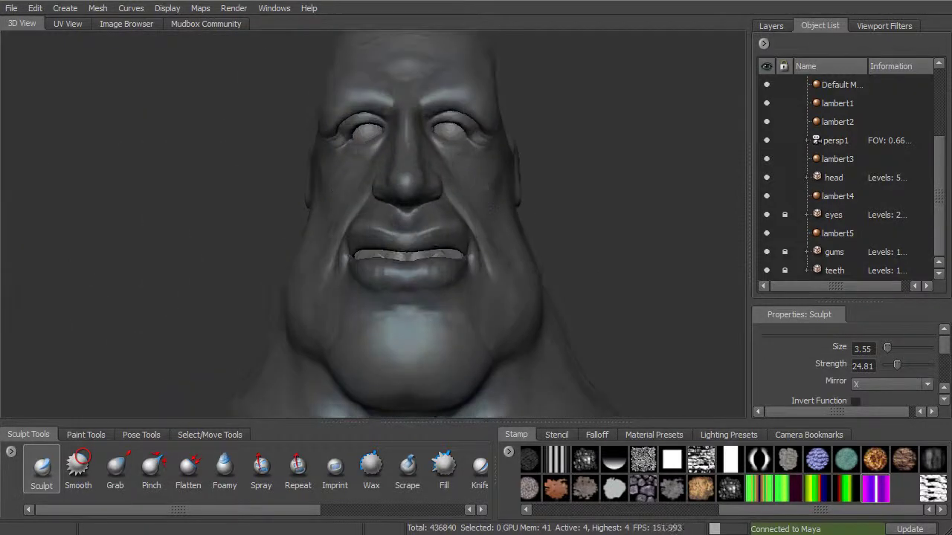
pyautogui.keyDown('alt'); pyautogui.moveTo(554, 217); pyautogui.dragTo(282, 192); pyautogui.keyUp('alt')
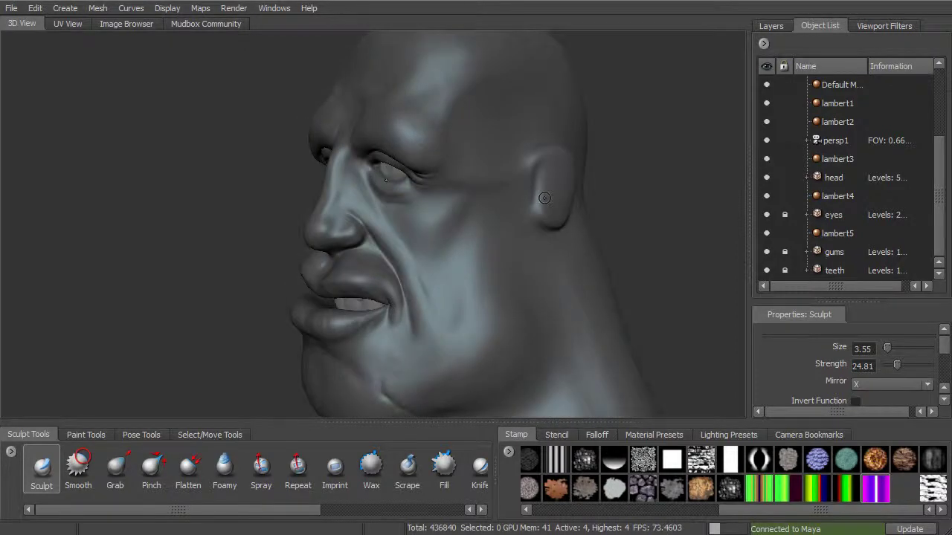
pyautogui.keyDown('alt'); pyautogui.moveTo(446, 238); pyautogui.dragTo(524, 223); pyautogui.keyUp('alt')
pyautogui.keyDown('alt'); pyautogui.moveTo(524, 224); pyautogui.dragTo(554, 222); pyautogui.keyUp('alt')
pyautogui.keyDown('alt'); pyautogui.moveTo(554, 222); pyautogui.dragTo(568, 208); pyautogui.keyUp('alt')
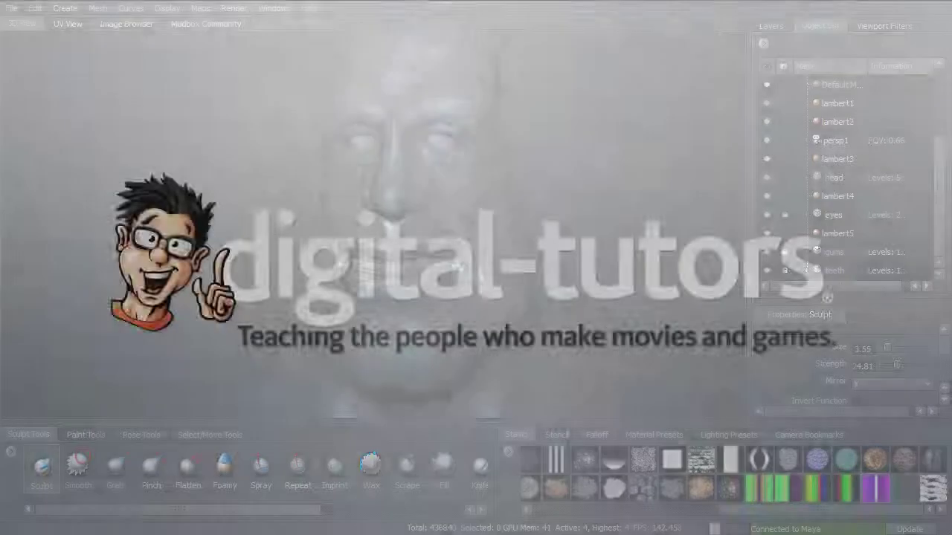